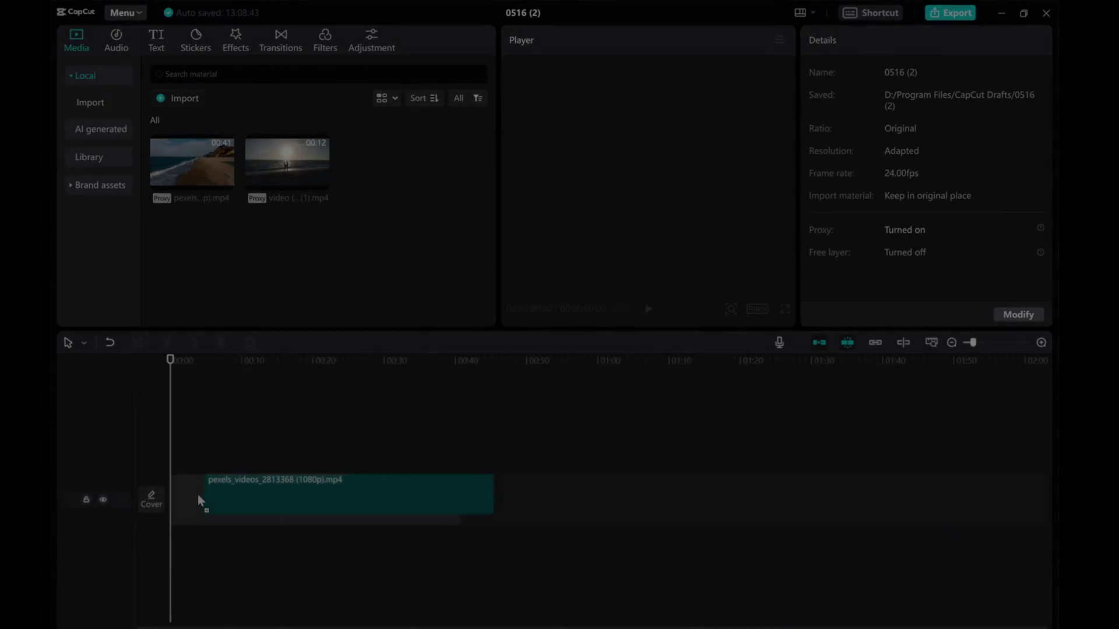
# Step: Place the beach clip on the timeline and trim it from 40 seconds down to about 10 seconds
pyautogui.moveTo(197, 494); pyautogui.dragTo(169, 500)
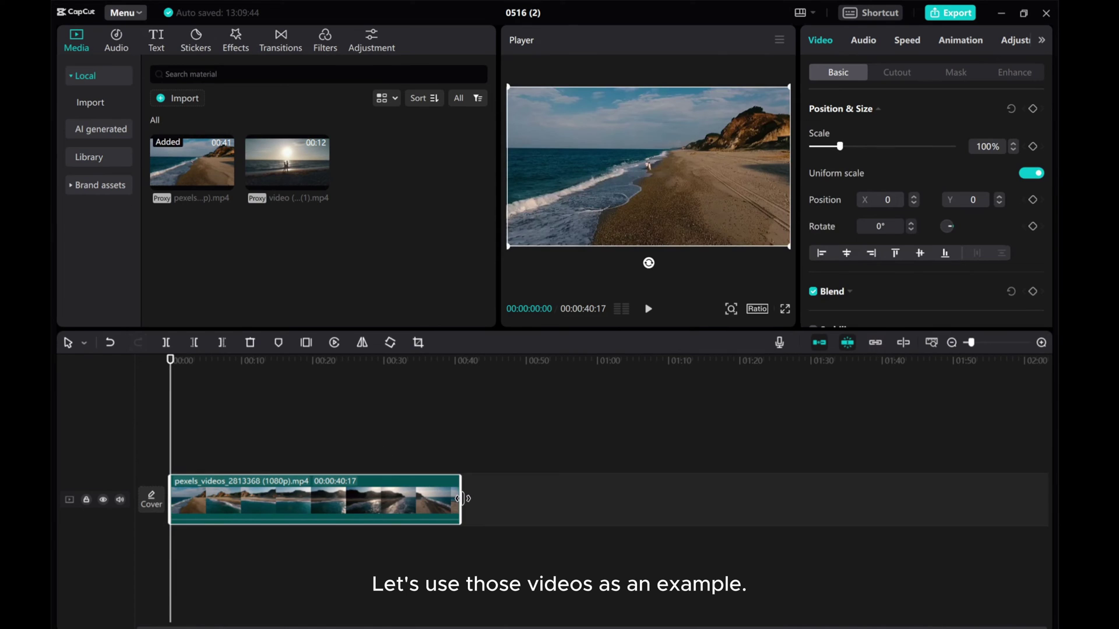
pyautogui.moveTo(462, 498); pyautogui.dragTo(245, 492)
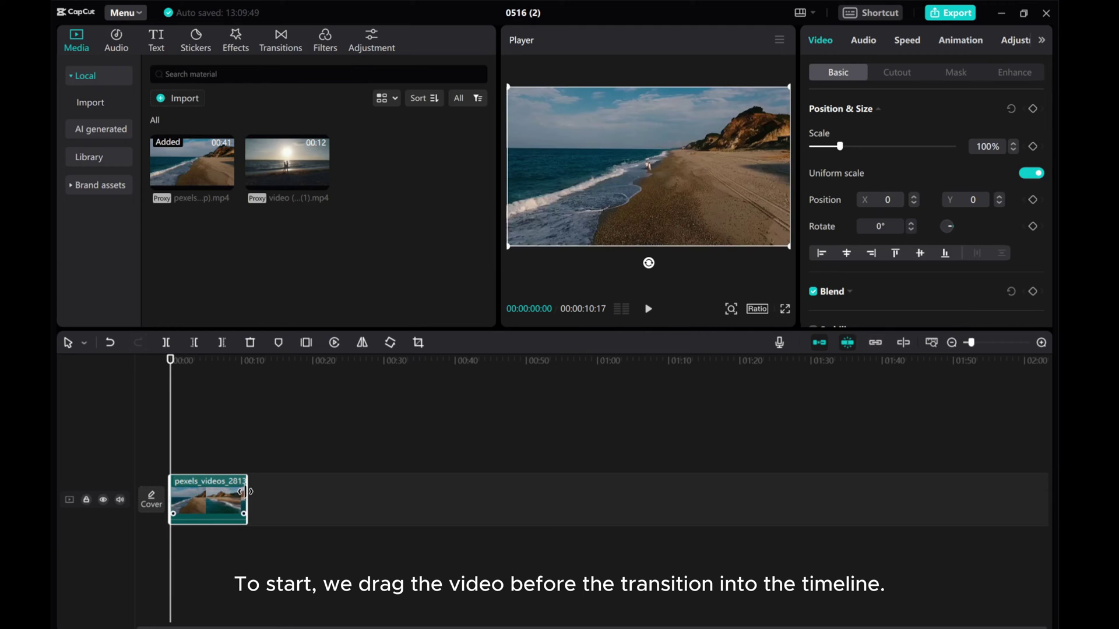
# Step: Add a Default text layer over the beach clip and change its text to 'Love'
pyautogui.click(1041, 343)
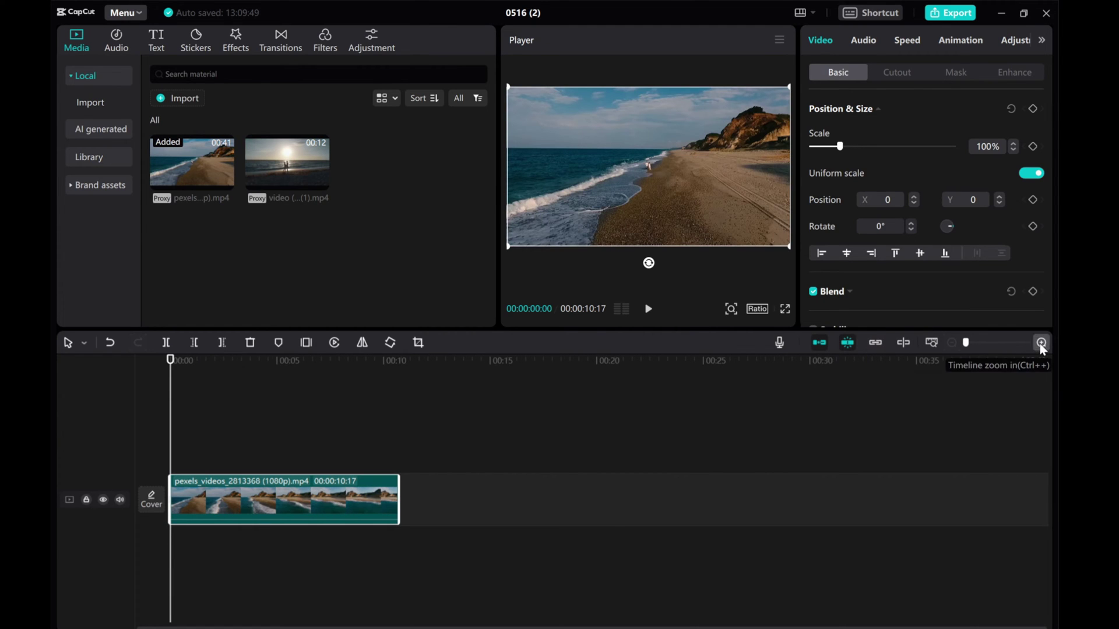
pyautogui.click(166, 44)
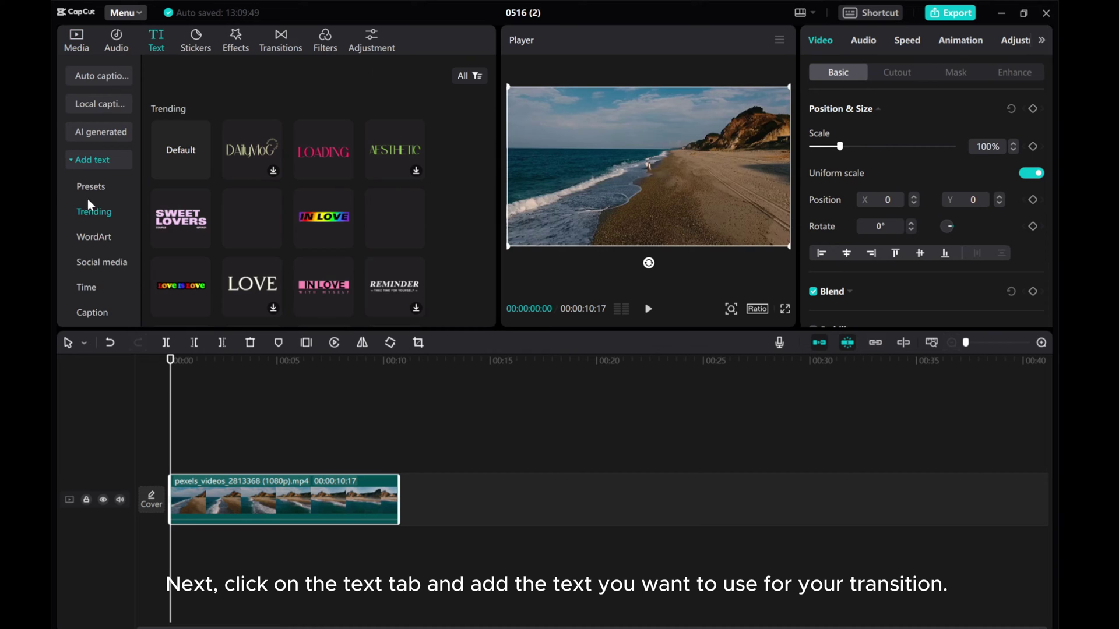
pyautogui.click(201, 171)
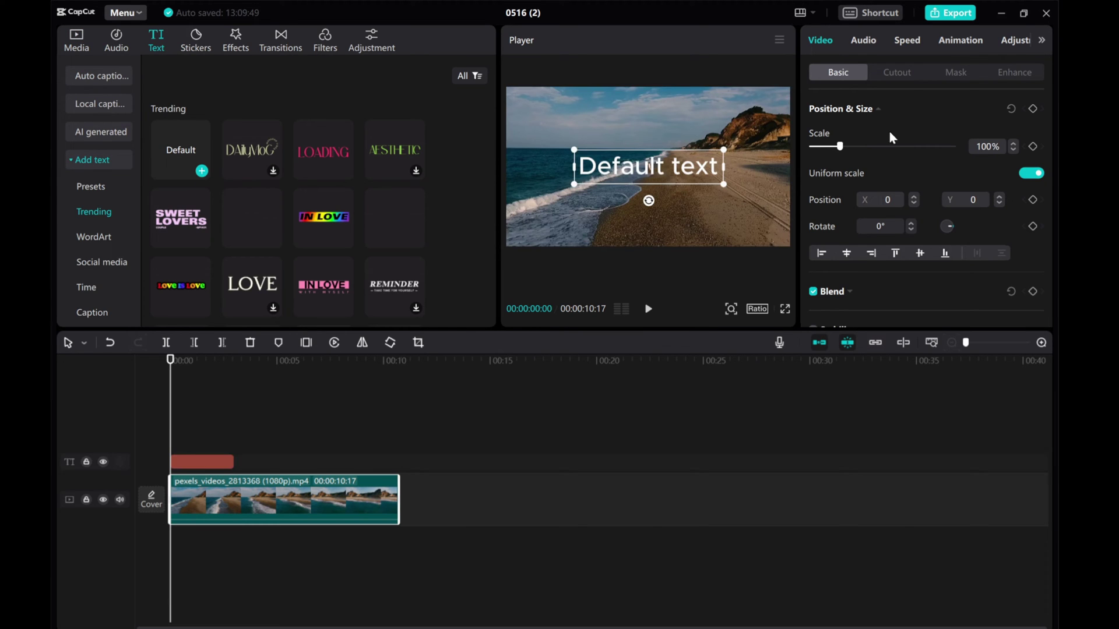
pyautogui.moveTo(879, 108); pyautogui.dragTo(766, 100)
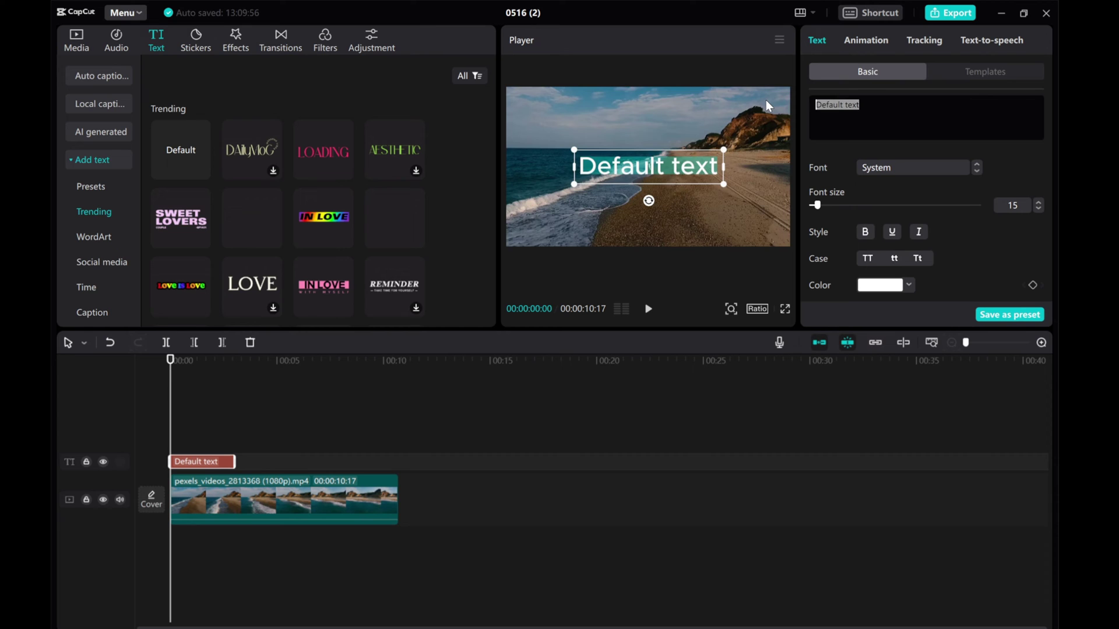
pyautogui.write('Love')
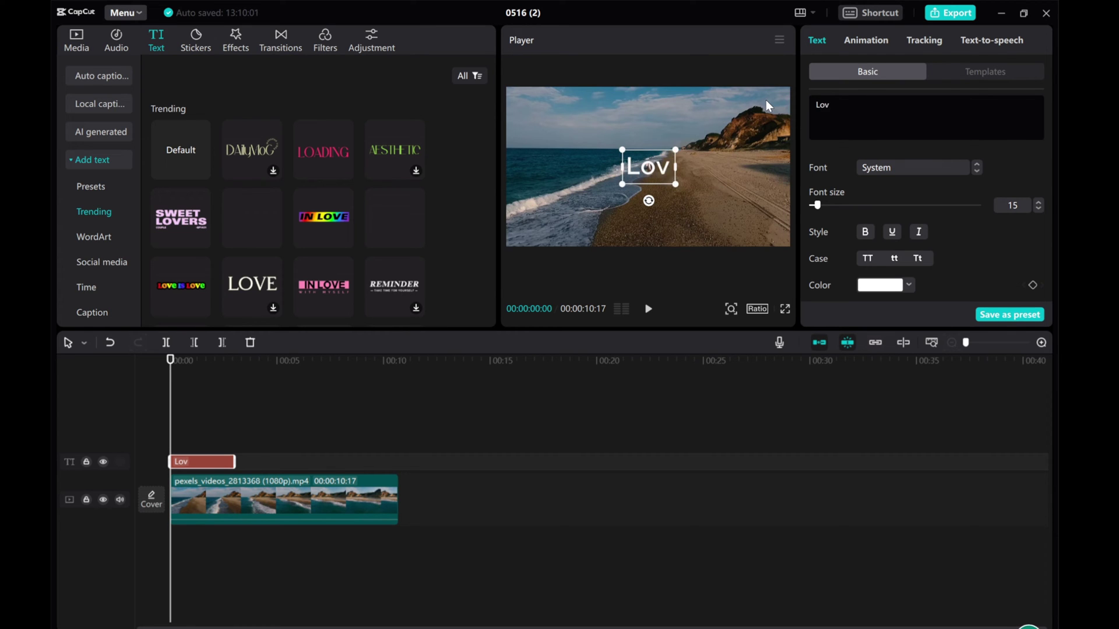
# Step: Set the text's font to AW Chubby and make it all uppercase
pyautogui.click(892, 166)
pyautogui.click(898, 188)
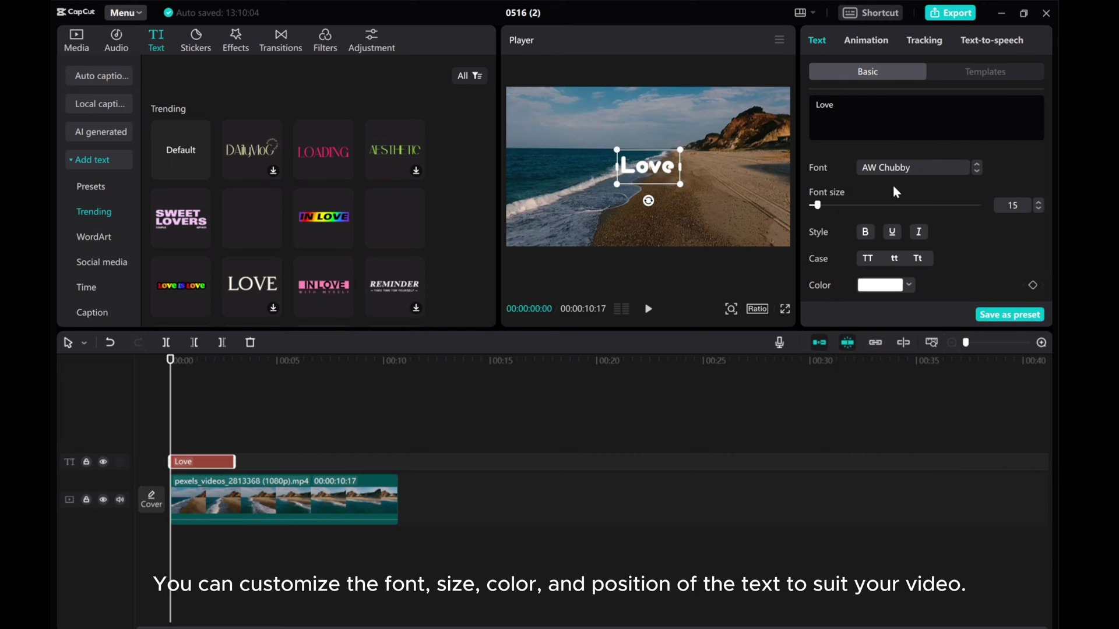
pyautogui.click(868, 258)
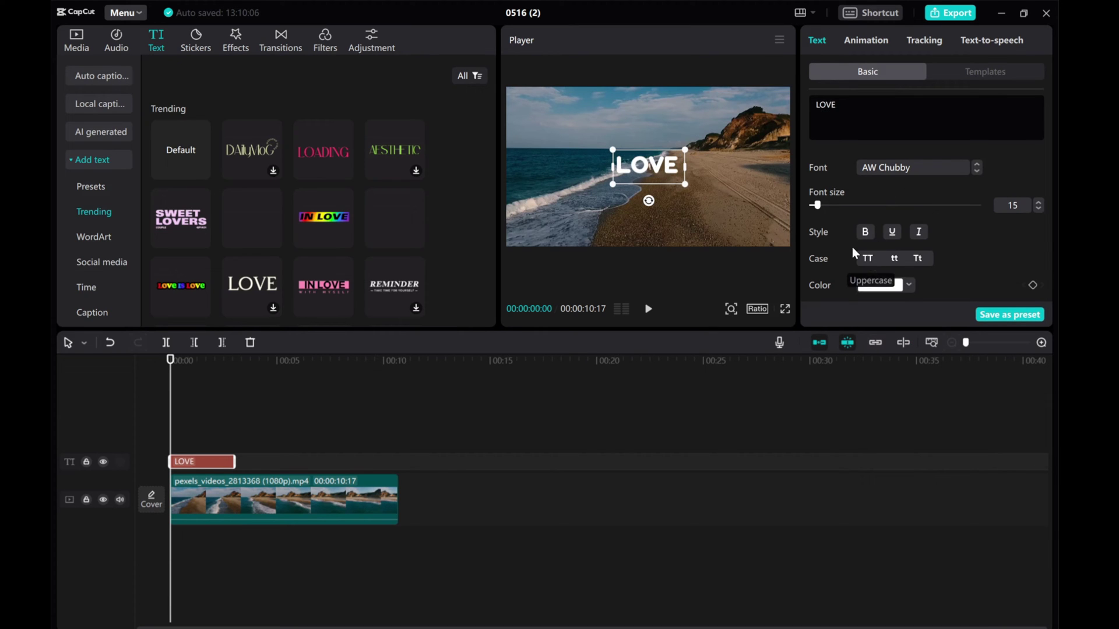
# Step: Enlarge LOVE to font size 67, nudging it slightly right in the frame
pyautogui.moveTo(821, 205); pyautogui.dragTo(845, 208)
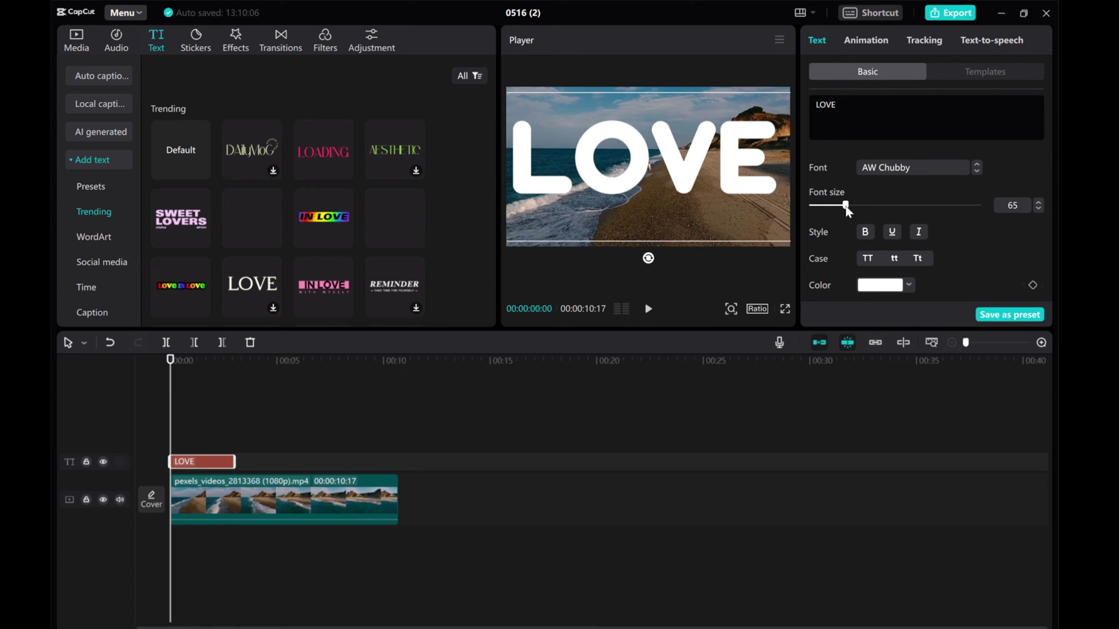
pyautogui.click(1038, 204)
pyautogui.click(1038, 204)
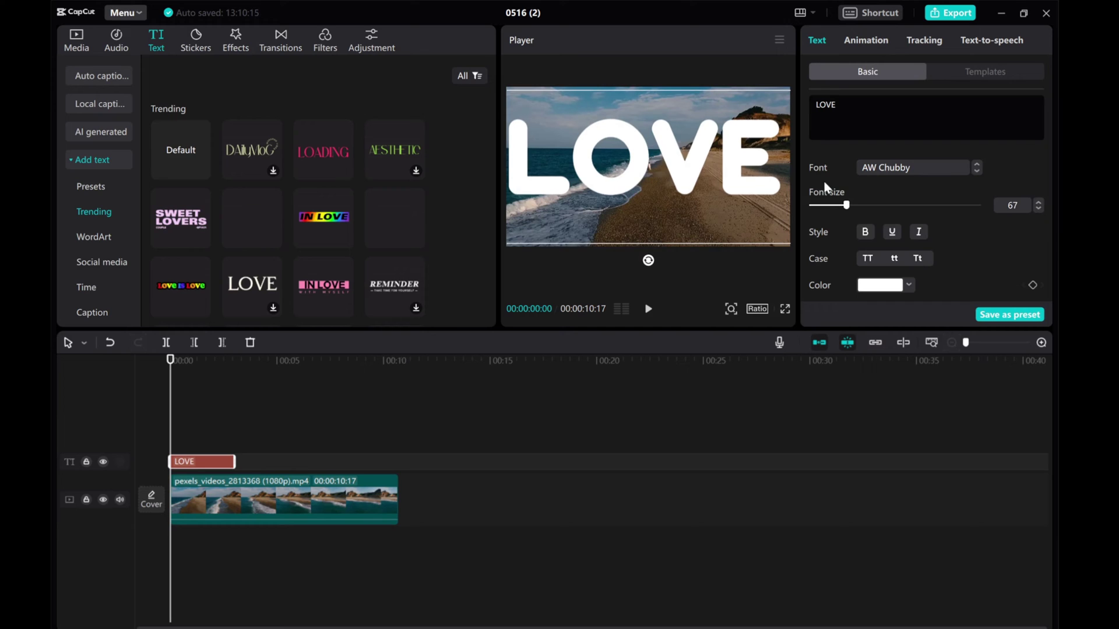
pyautogui.moveTo(755, 180); pyautogui.dragTo(761, 181)
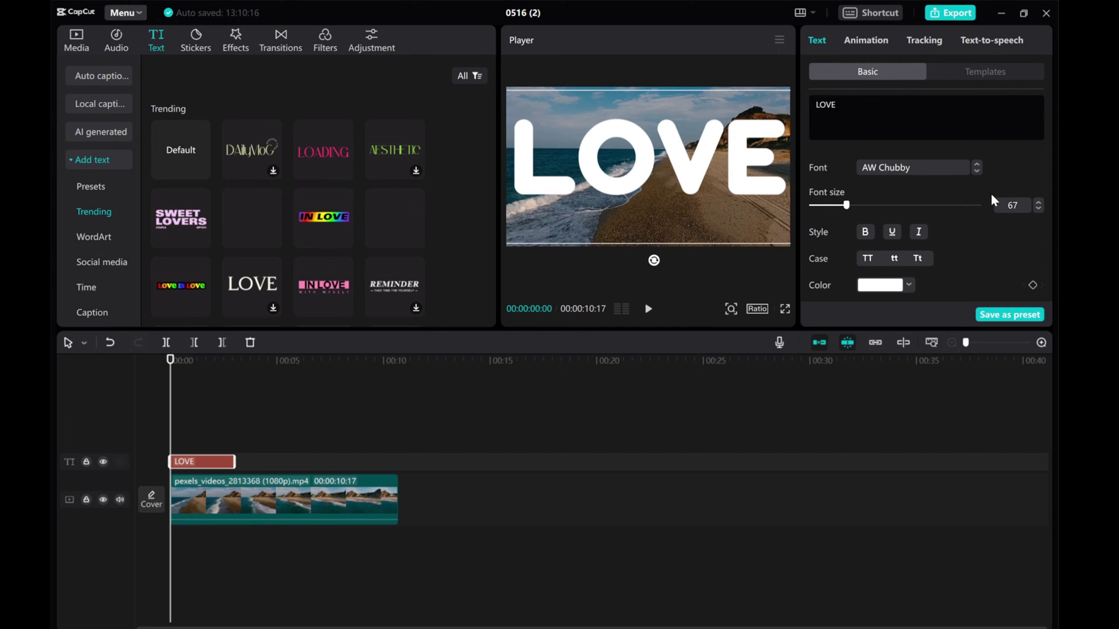
pyautogui.click(1038, 203)
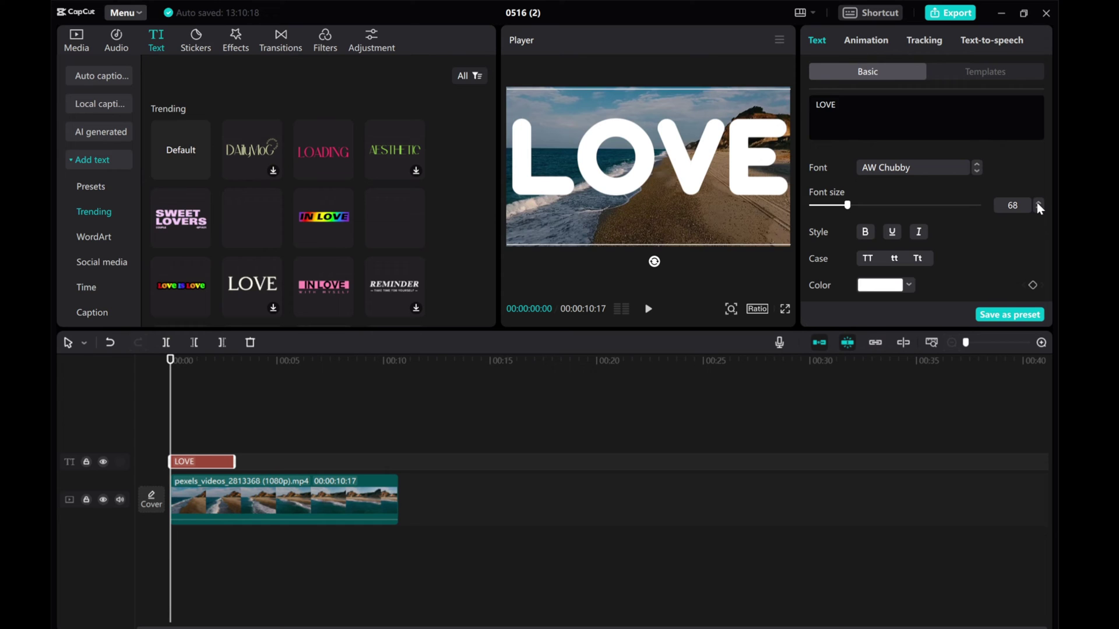
pyautogui.click(1038, 203)
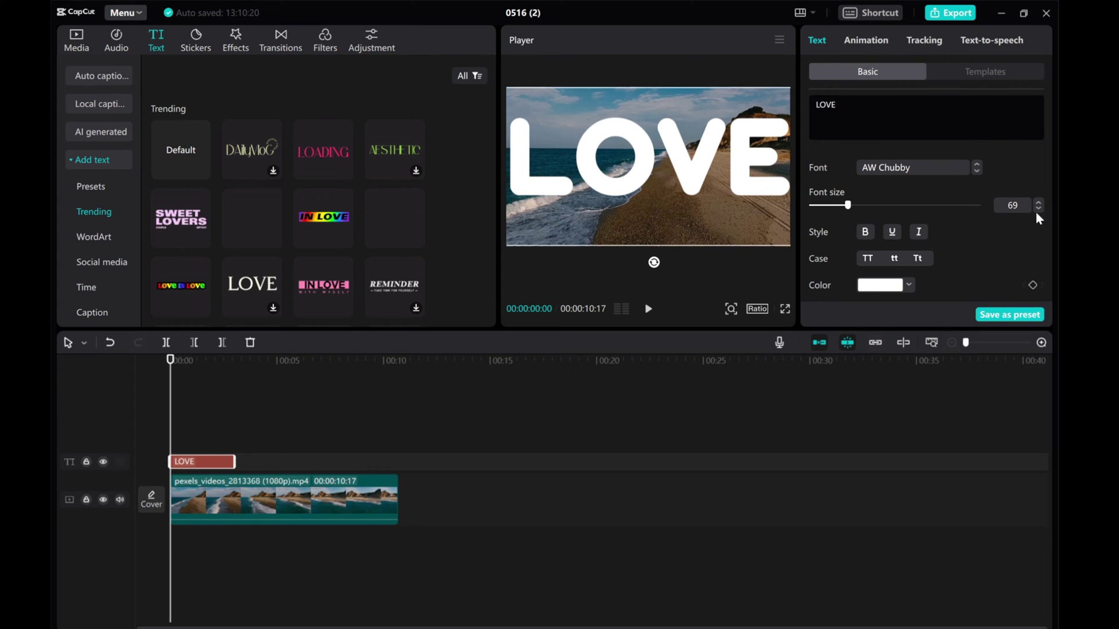
pyautogui.click(1039, 208)
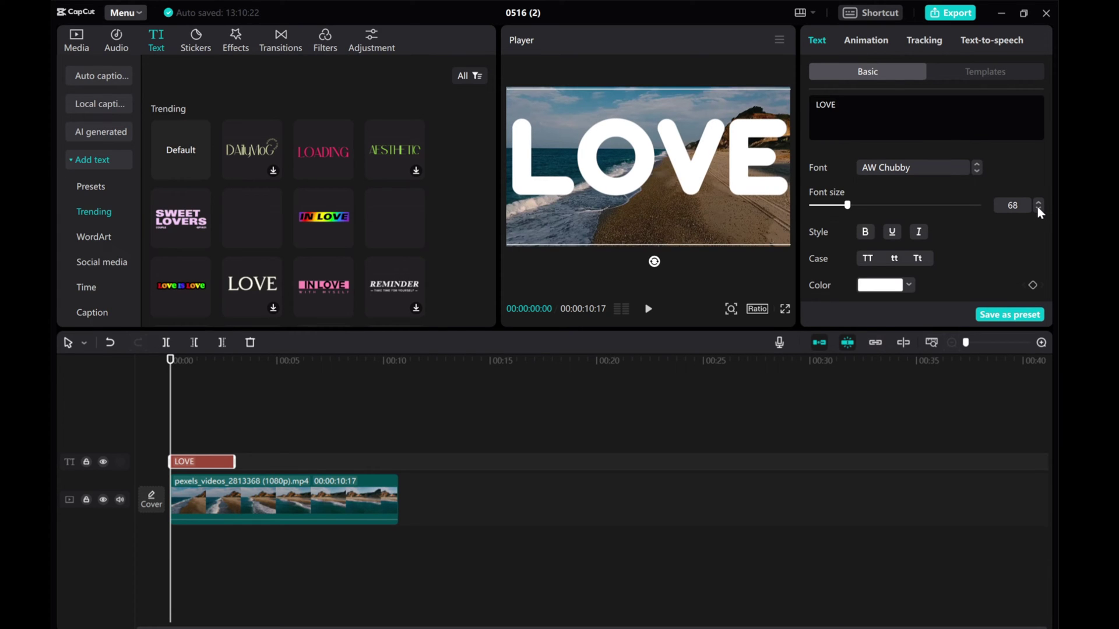
pyautogui.click(1038, 208)
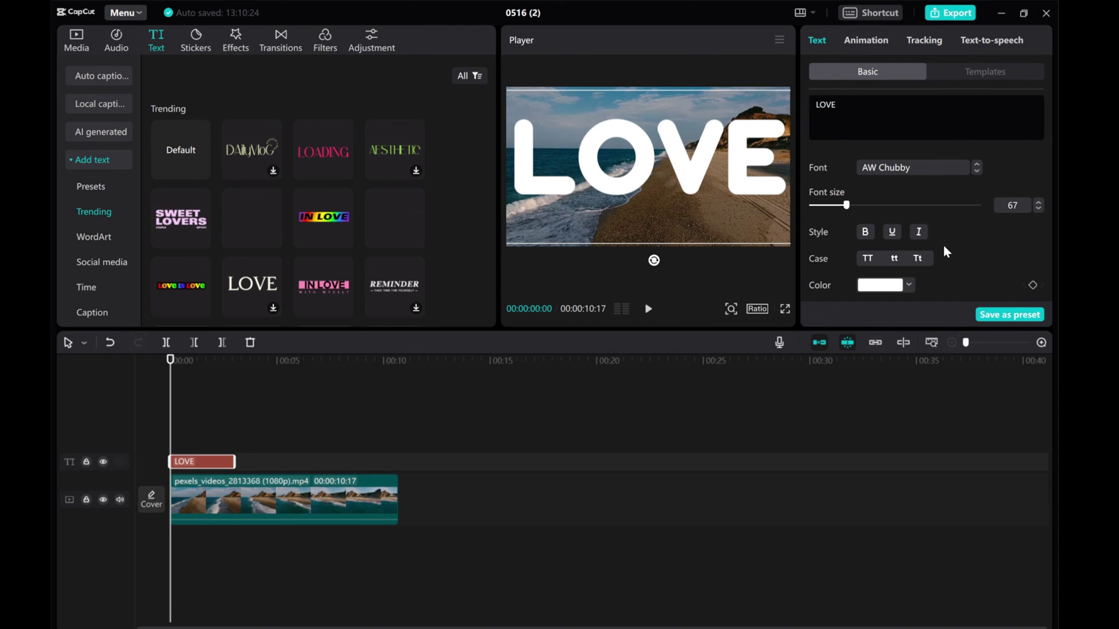
# Step: Lower the LOVE text's blend opacity to 83%
pyautogui.scroll(-3, 944, 252)
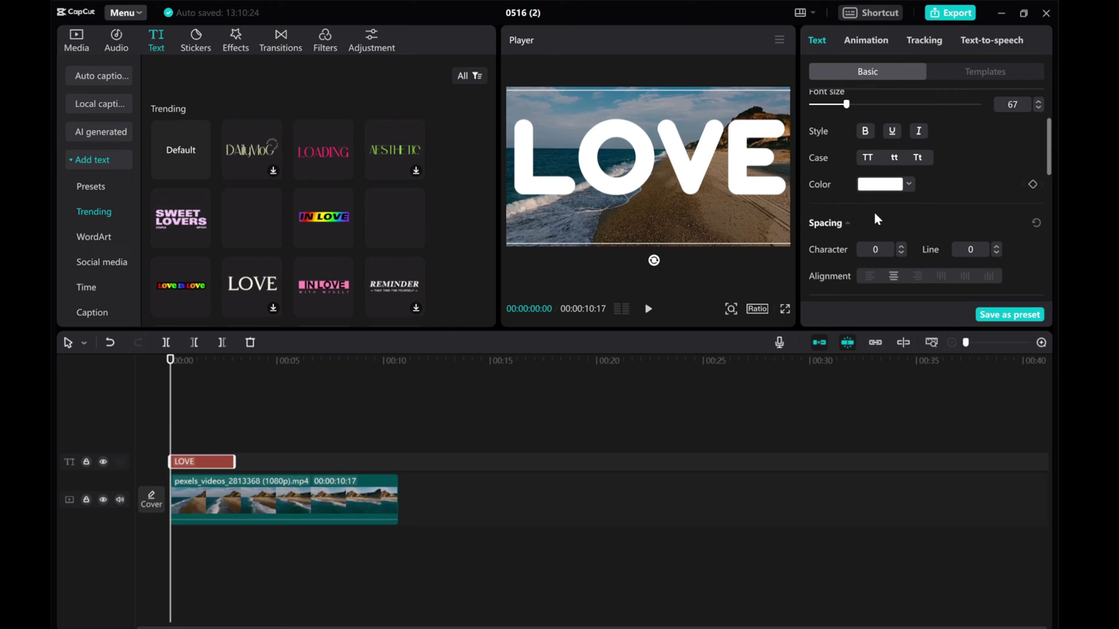
pyautogui.scroll(-8, 881, 217)
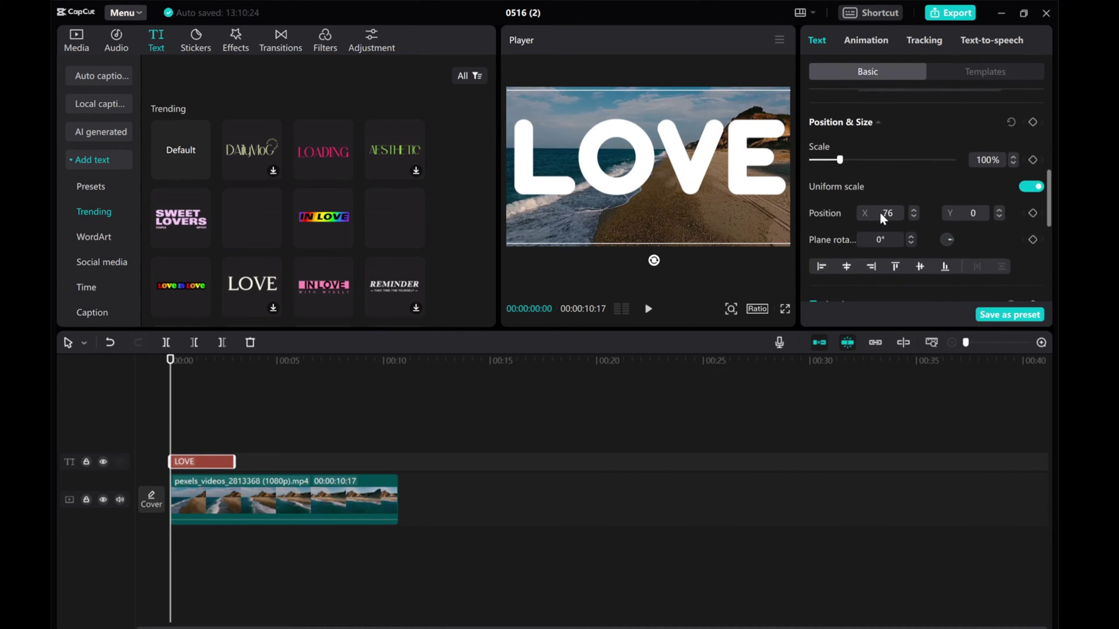
pyautogui.scroll(-3, 882, 218)
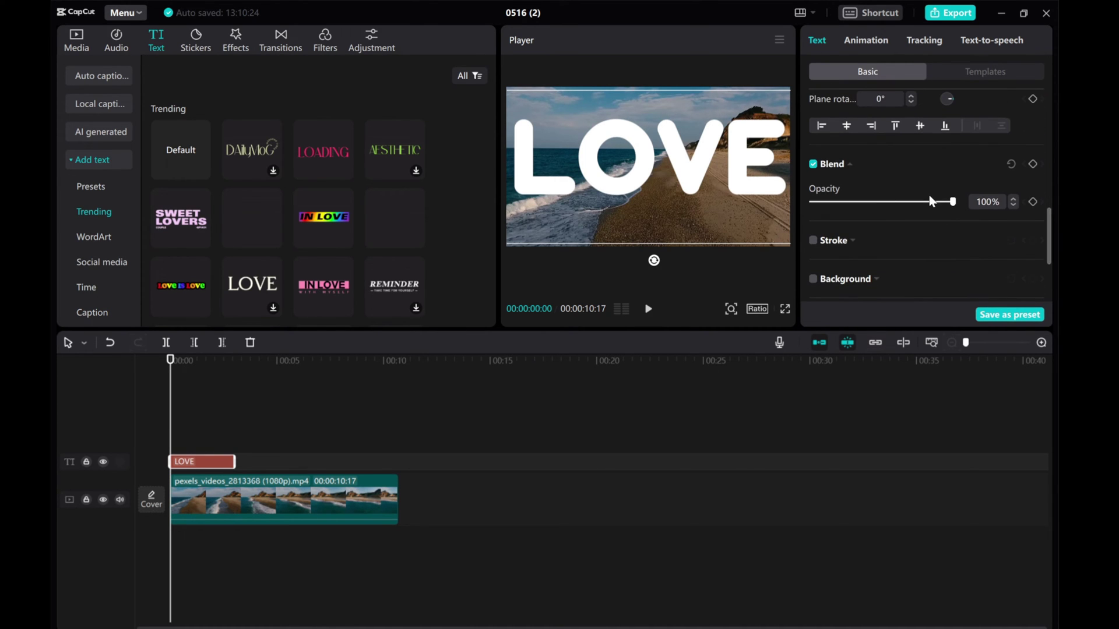
pyautogui.moveTo(951, 203); pyautogui.dragTo(932, 206)
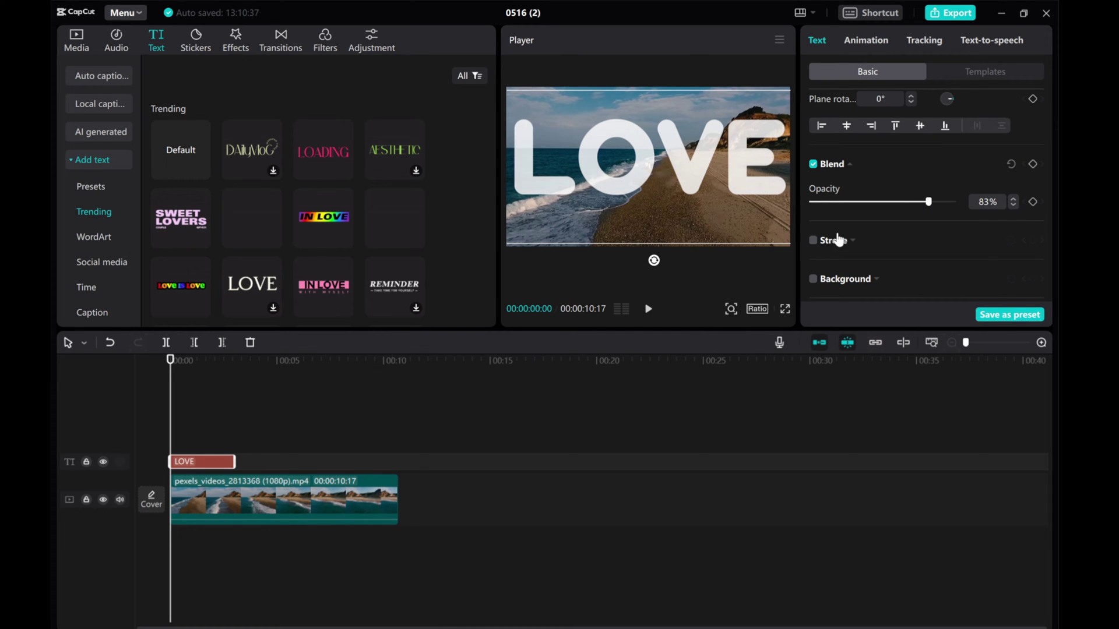
# Step: Turn on a stroke for LOVE and set its colour to orange (D0600F)
pyautogui.click(813, 240)
pyautogui.scroll(-1, 874, 236)
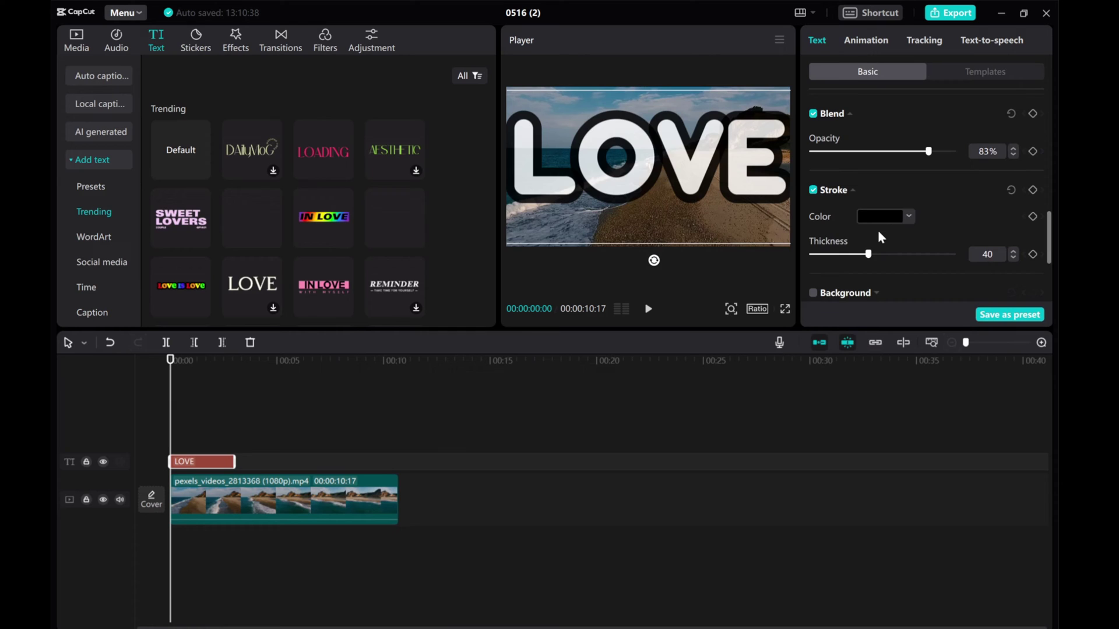
pyautogui.click(880, 216)
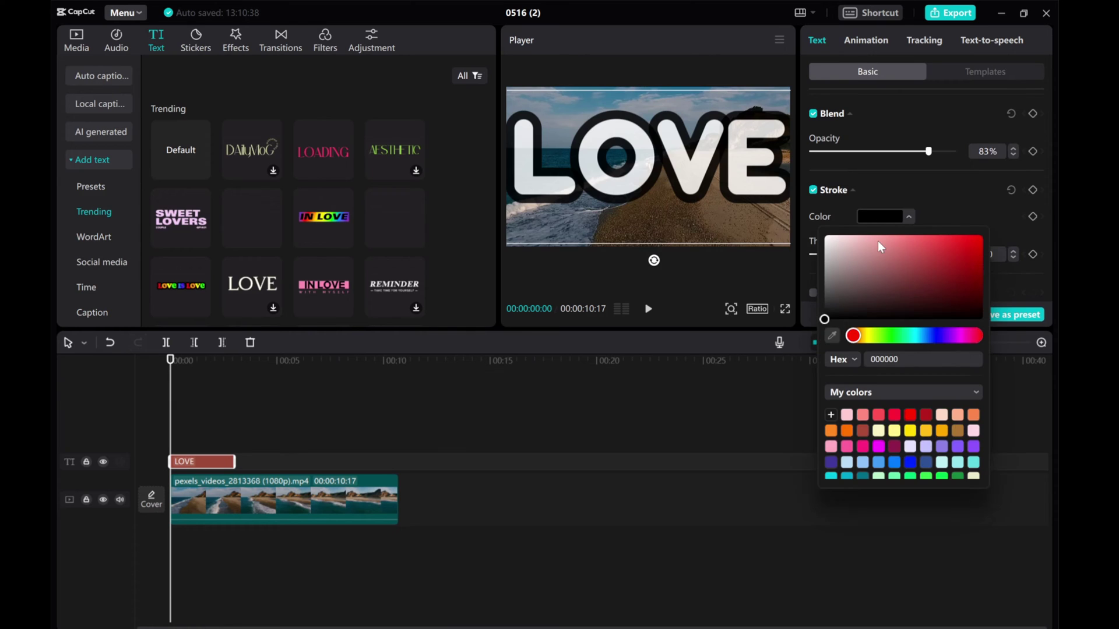
pyautogui.click(971, 252)
pyautogui.moveTo(853, 337); pyautogui.dragTo(864, 337)
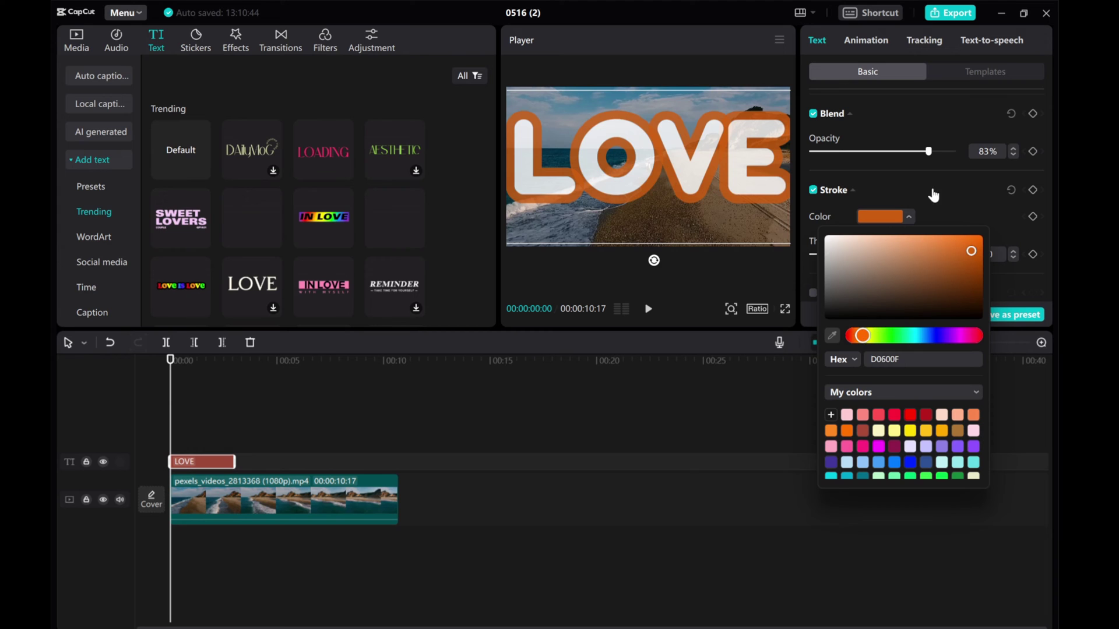
pyautogui.click(875, 179)
# Step: Reduce the stroke thickness to 25
pyautogui.scroll(-1, 875, 179)
pyautogui.moveTo(877, 204); pyautogui.dragTo(851, 206)
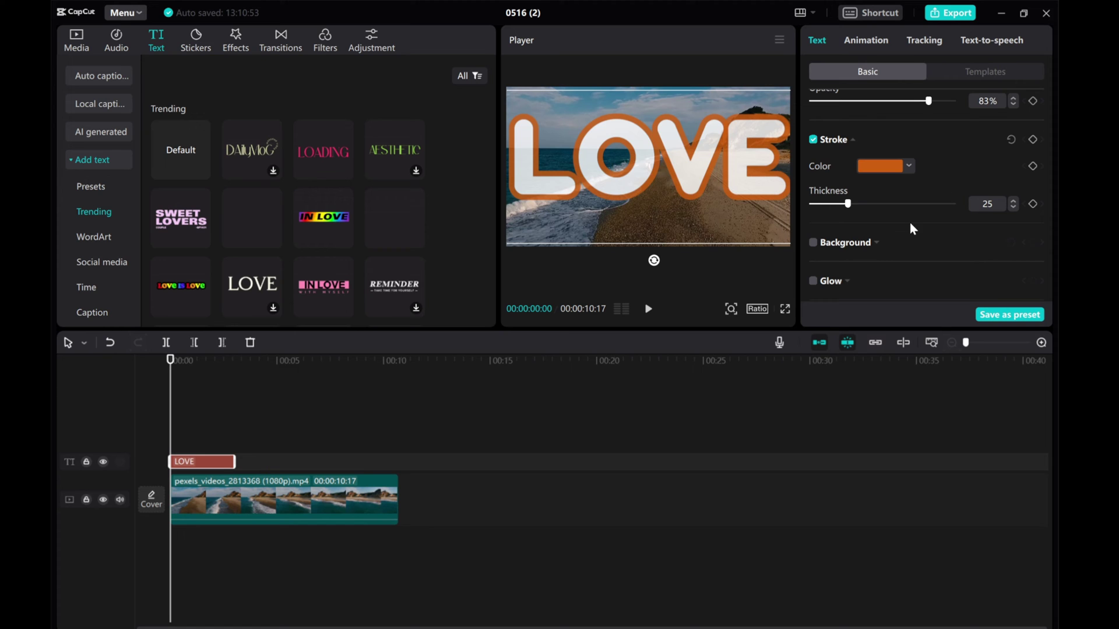
pyautogui.scroll(10, 907, 224)
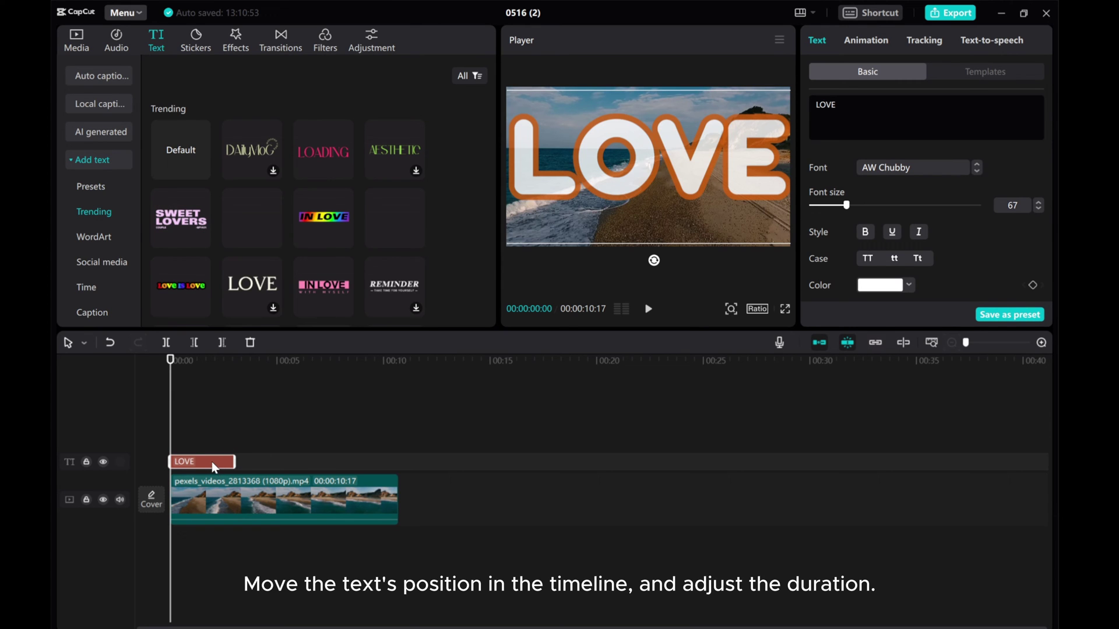
# Step: Start the LOVE text clip about one second in and extend it to the beach clip's end
pyautogui.moveTo(211, 462); pyautogui.dragTo(249, 464)
pyautogui.moveTo(170, 441); pyautogui.dragTo(398, 463)
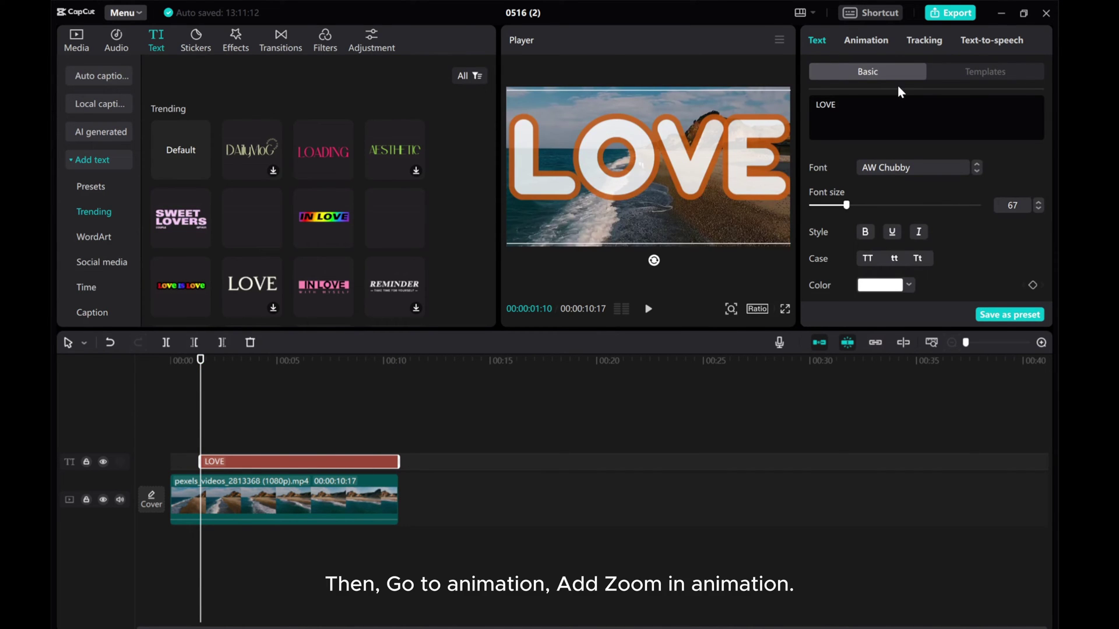
# Step: Apply a Fade In entrance animation to LOVE with a 3.3-second duration
pyautogui.click(865, 46)
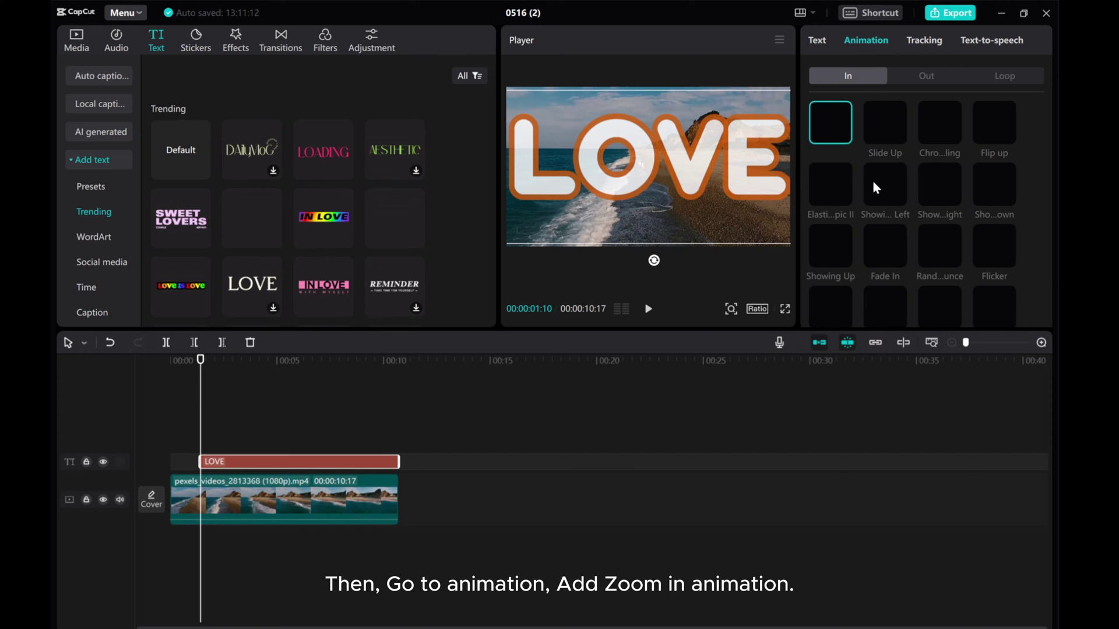
pyautogui.scroll(-2, 910, 224)
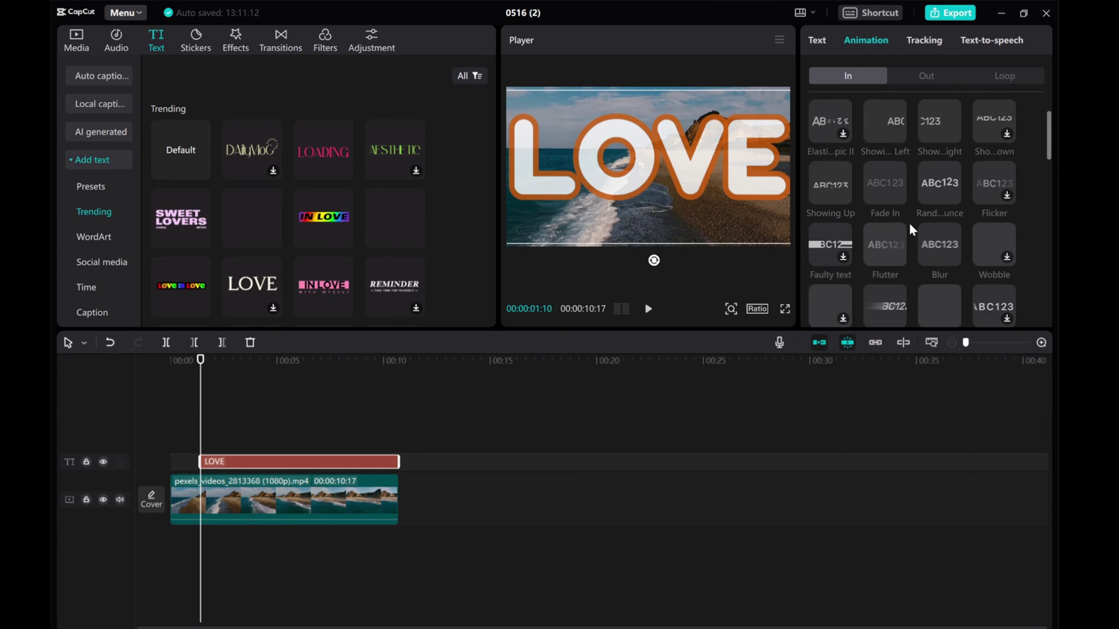
pyautogui.scroll(-1, 905, 220)
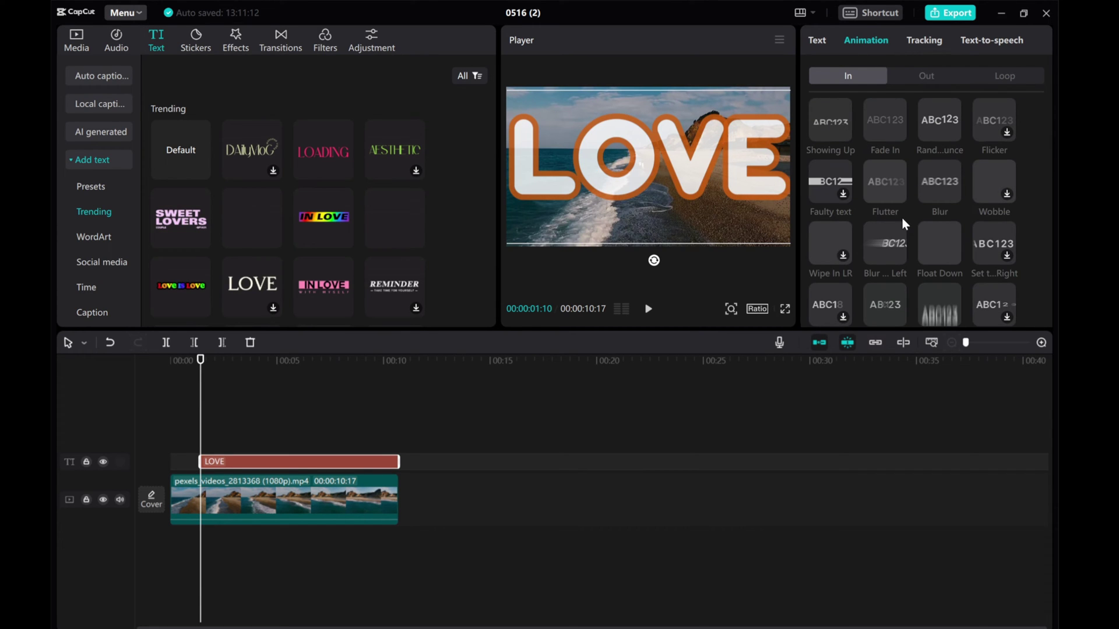
pyautogui.click(873, 129)
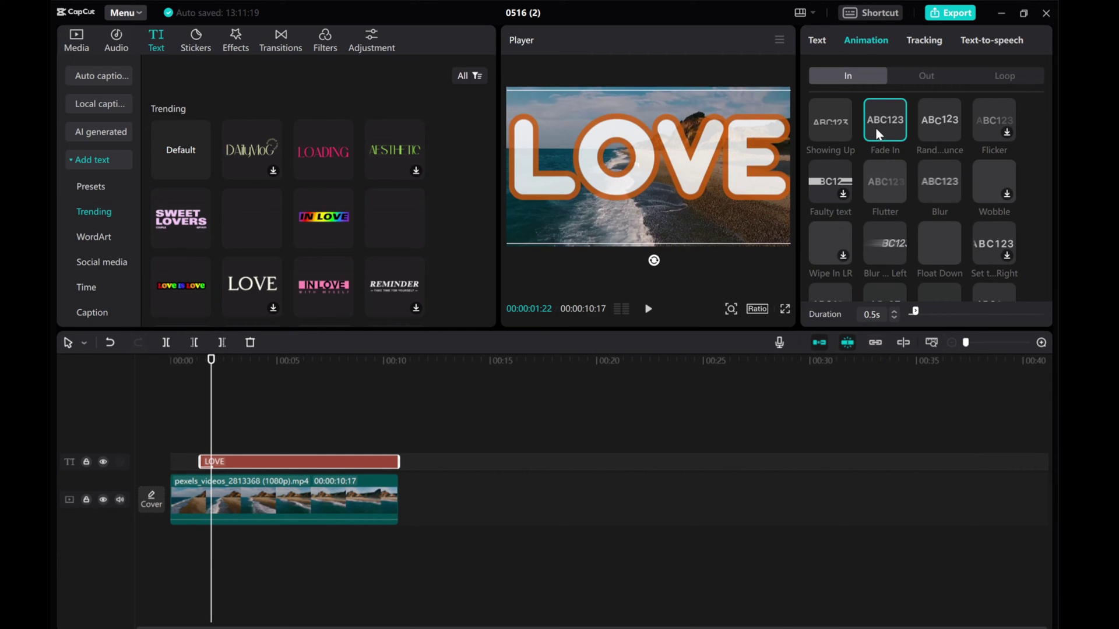
pyautogui.moveTo(916, 317); pyautogui.dragTo(958, 314)
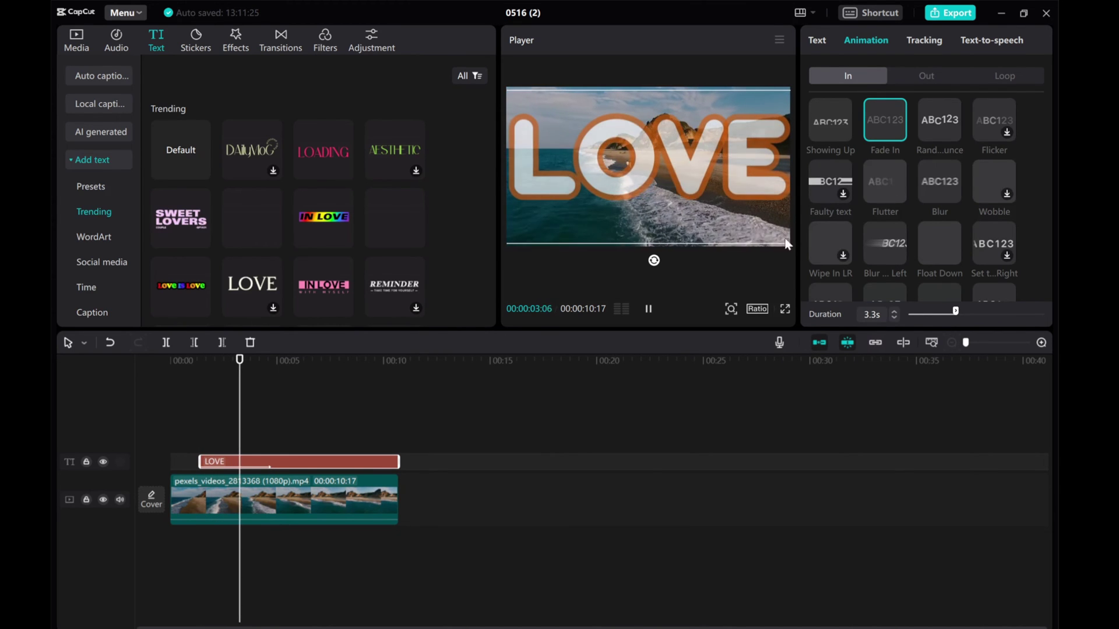
# Step: Pause playback and scrub back to before the text appears to review the fade-in
pyautogui.press('space')
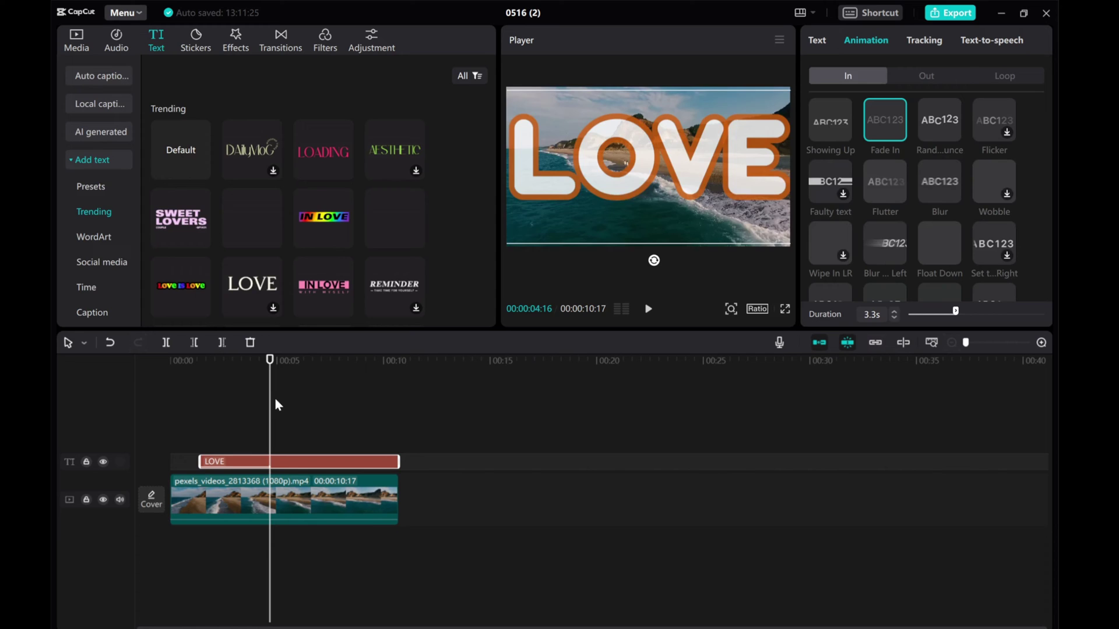
pyautogui.moveTo(268, 408); pyautogui.dragTo(200, 408)
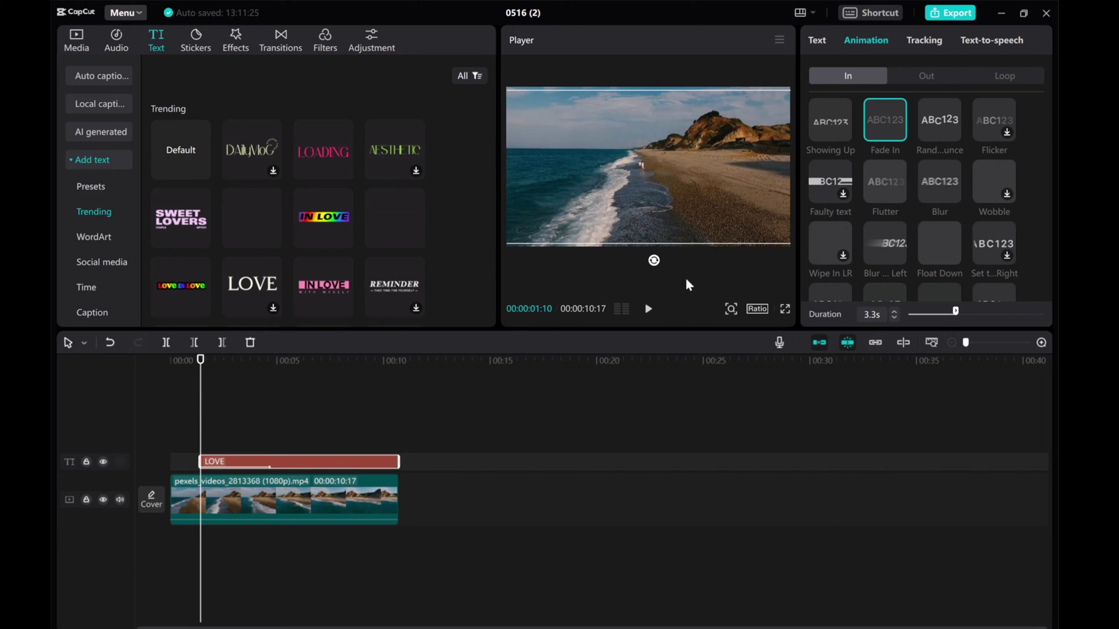
pyautogui.scroll(-5, 909, 215)
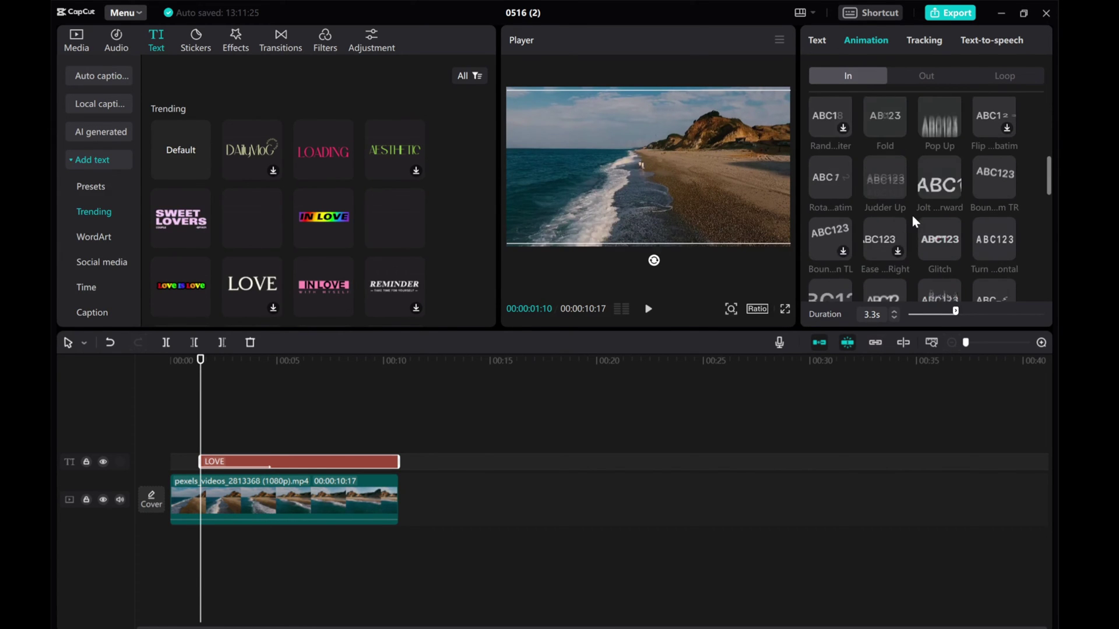
pyautogui.scroll(-5, 912, 215)
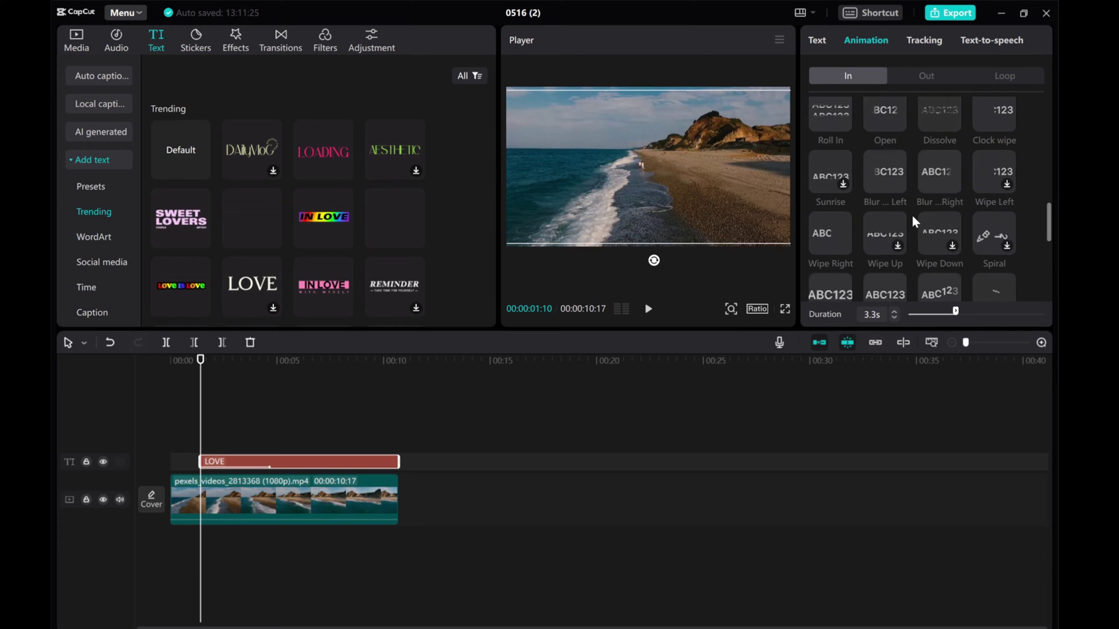
pyautogui.scroll(-2, 911, 216)
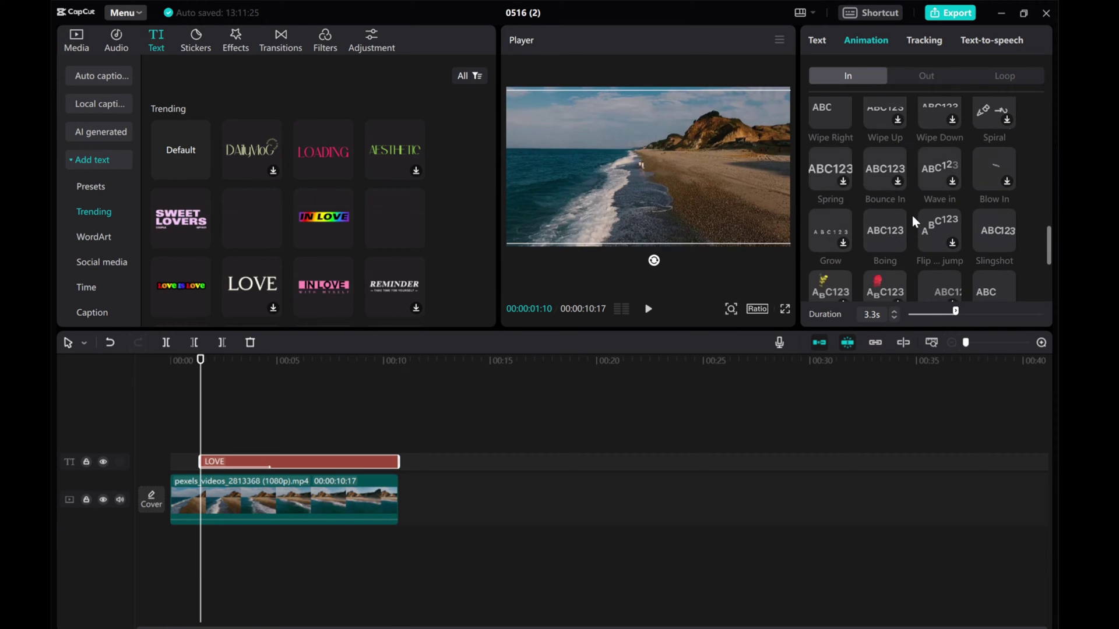
pyautogui.scroll(-3, 912, 218)
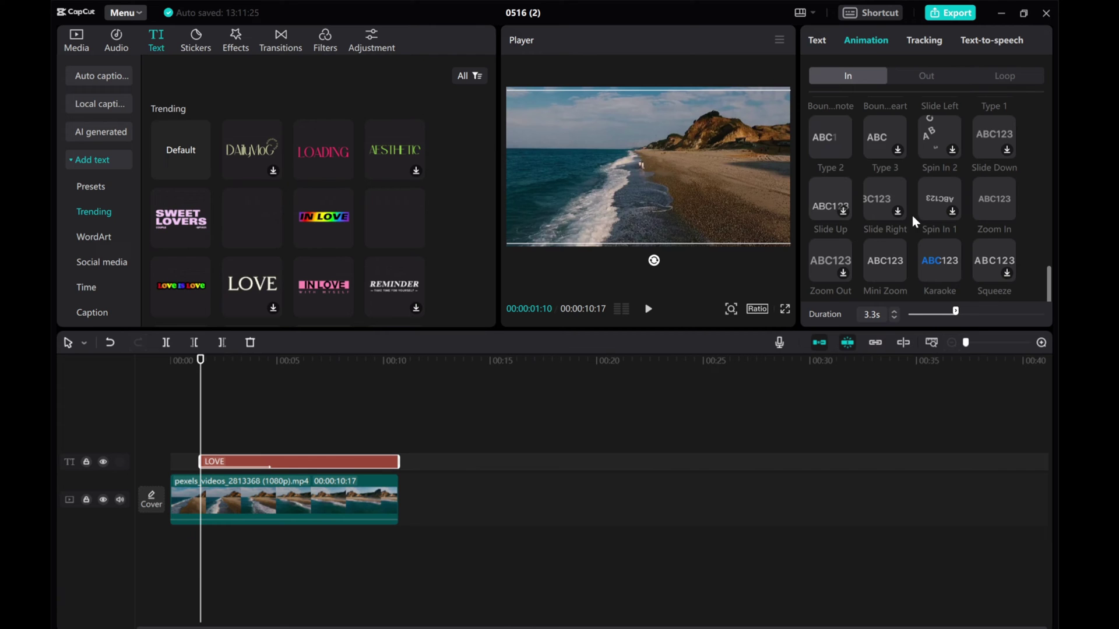
# Step: Swap the entrance animation to Zoom In and shorten it to 2.0 seconds
pyautogui.click(987, 209)
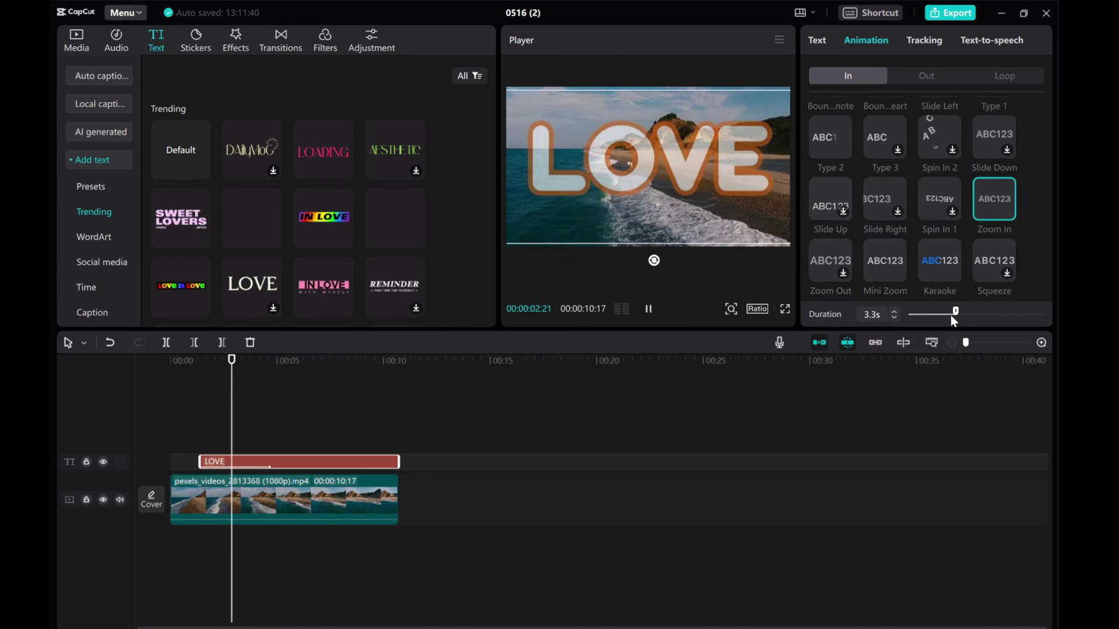
pyautogui.moveTo(955, 314); pyautogui.dragTo(945, 314)
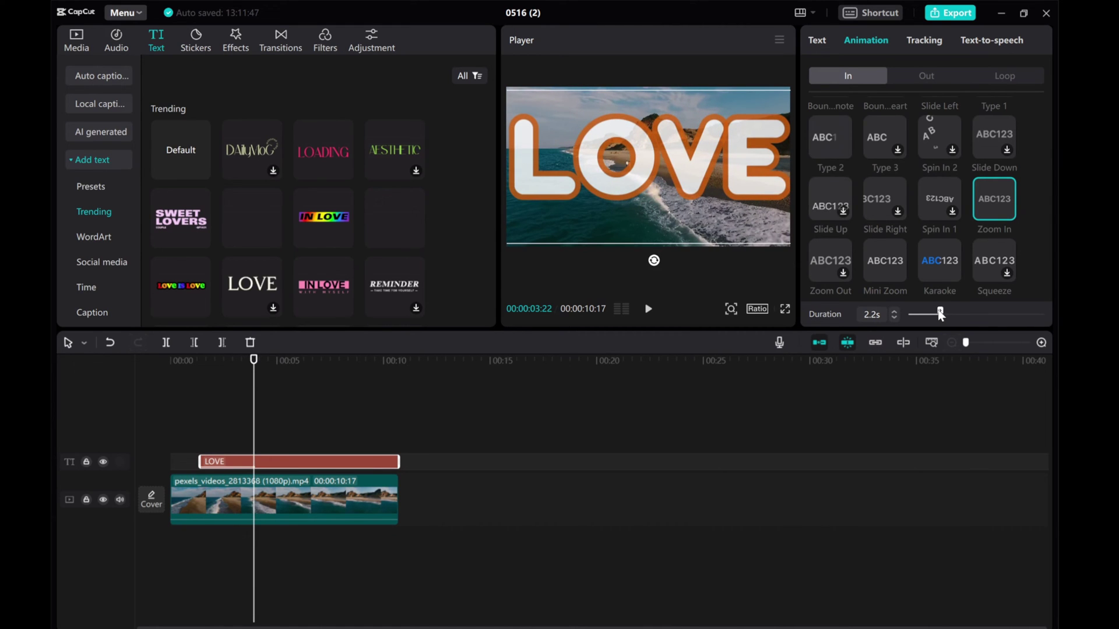
pyautogui.moveTo(940, 313); pyautogui.dragTo(936, 314)
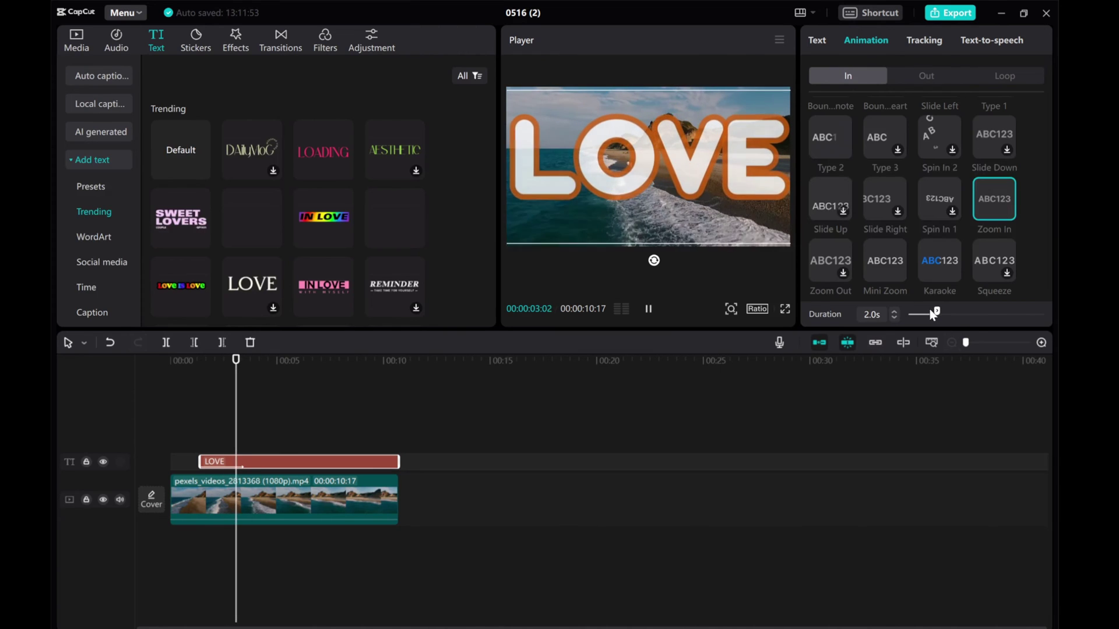
# Step: Add a Position & Size keyframe for LOVE at 00:03:09
pyautogui.click(815, 42)
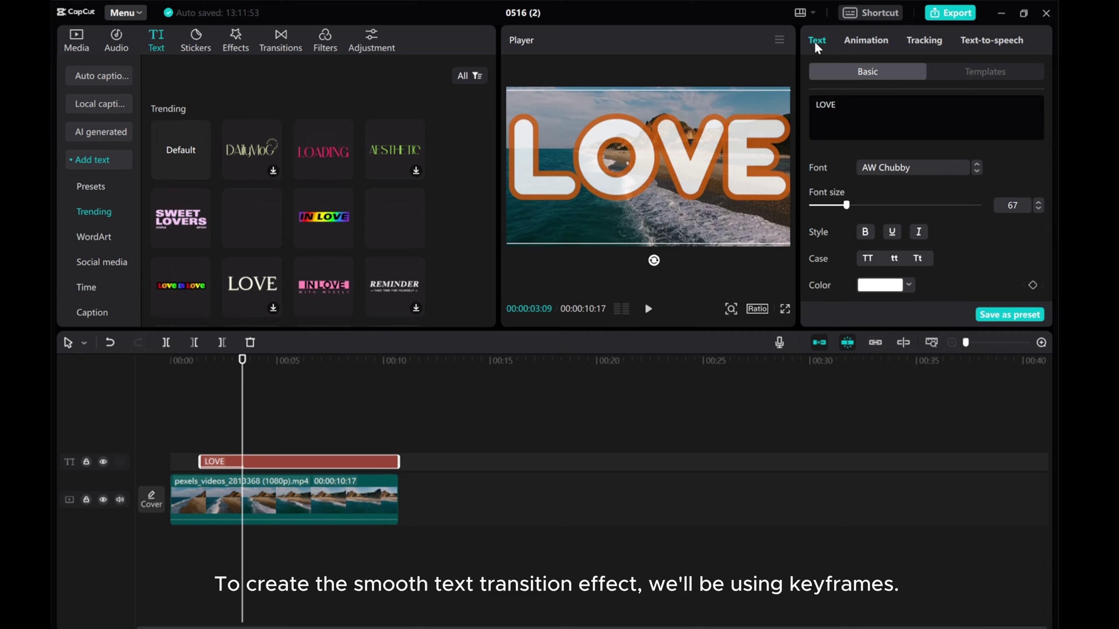
pyautogui.scroll(-5, 898, 208)
pyautogui.scroll(-3, 900, 209)
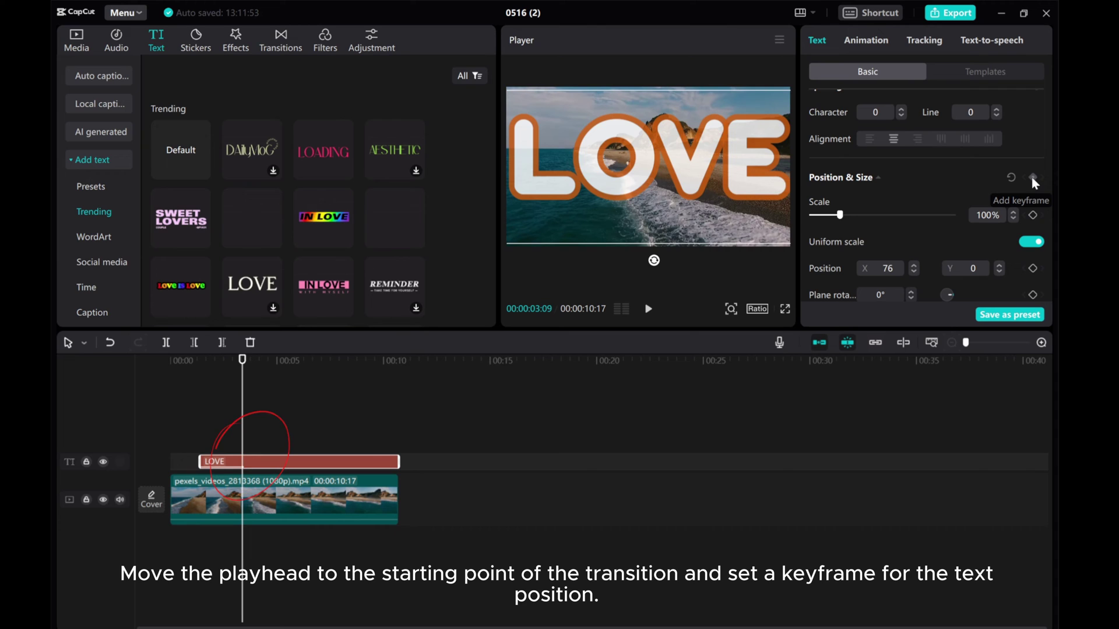
pyautogui.click(1033, 177)
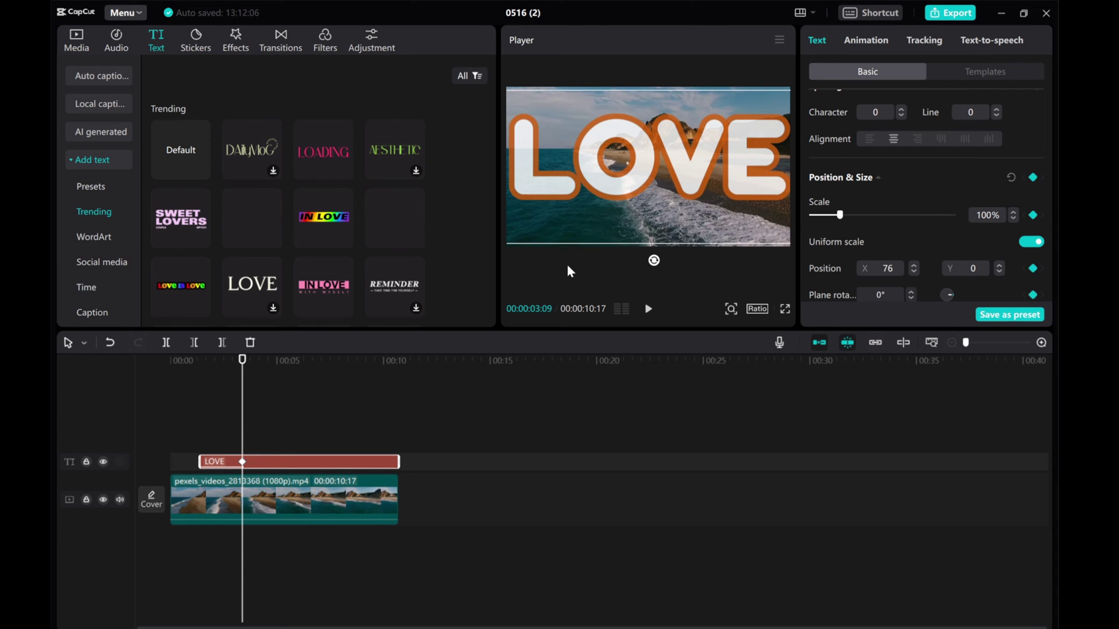
# Step: At the clip's end, scale LOVE to 500% so the view zooms through its O
pyautogui.moveTo(243, 399); pyautogui.dragTo(399, 396)
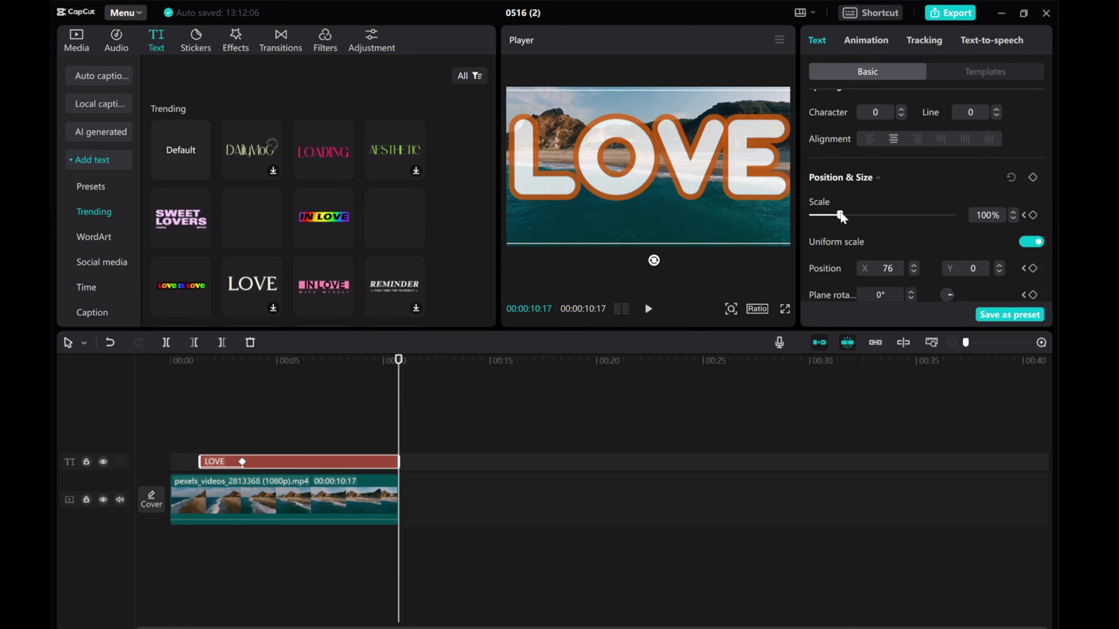
pyautogui.moveTo(840, 216); pyautogui.dragTo(883, 217)
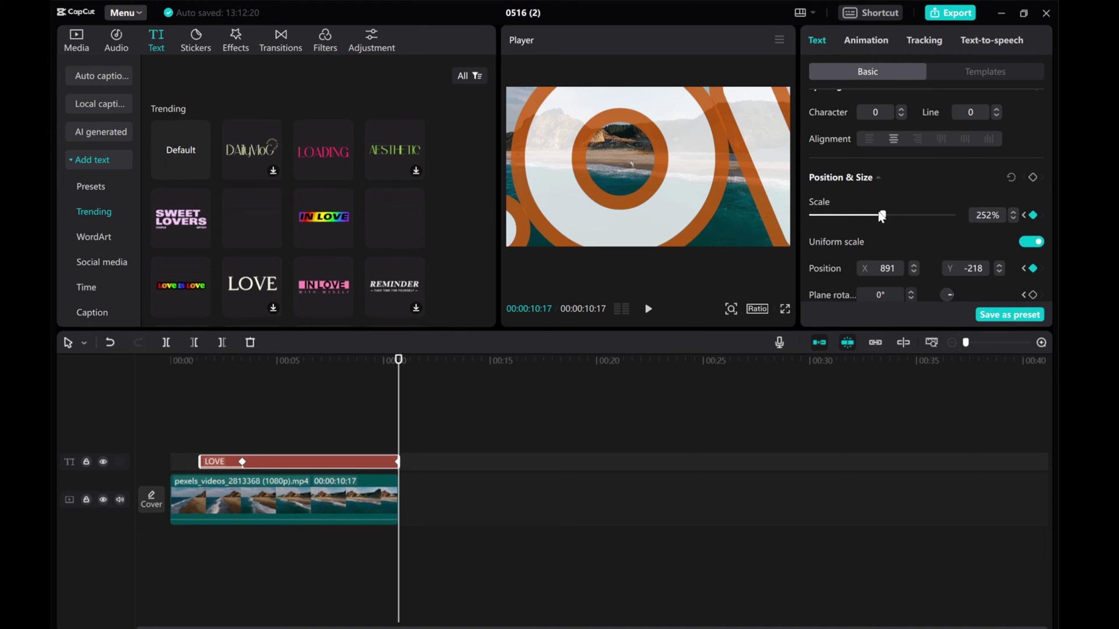
pyautogui.moveTo(883, 215); pyautogui.dragTo(959, 227)
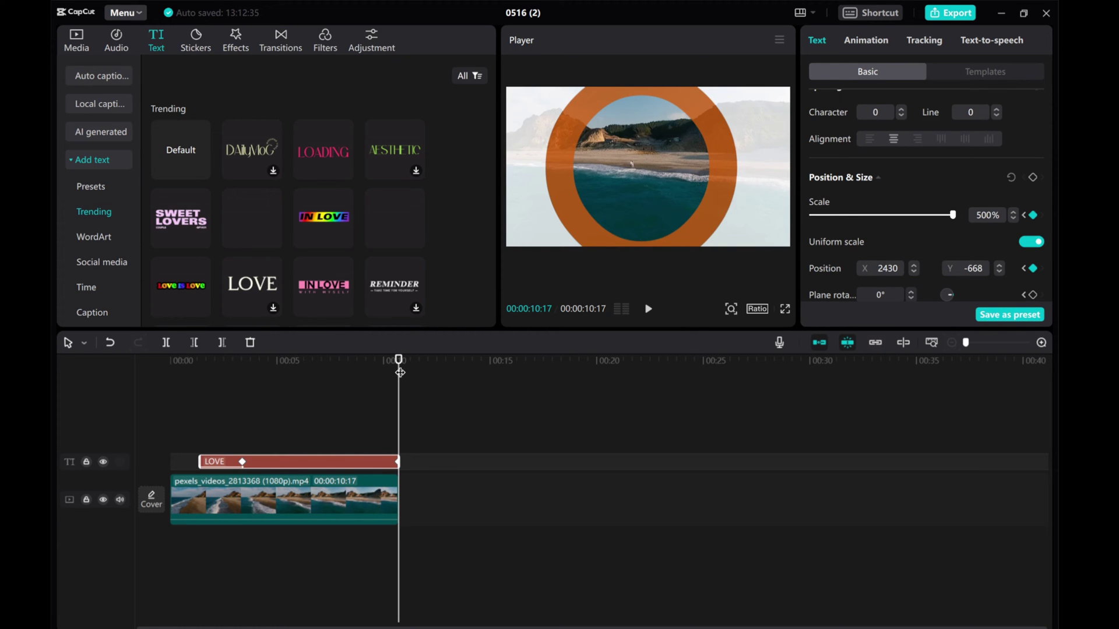
pyautogui.moveTo(399, 360); pyautogui.dragTo(244, 364)
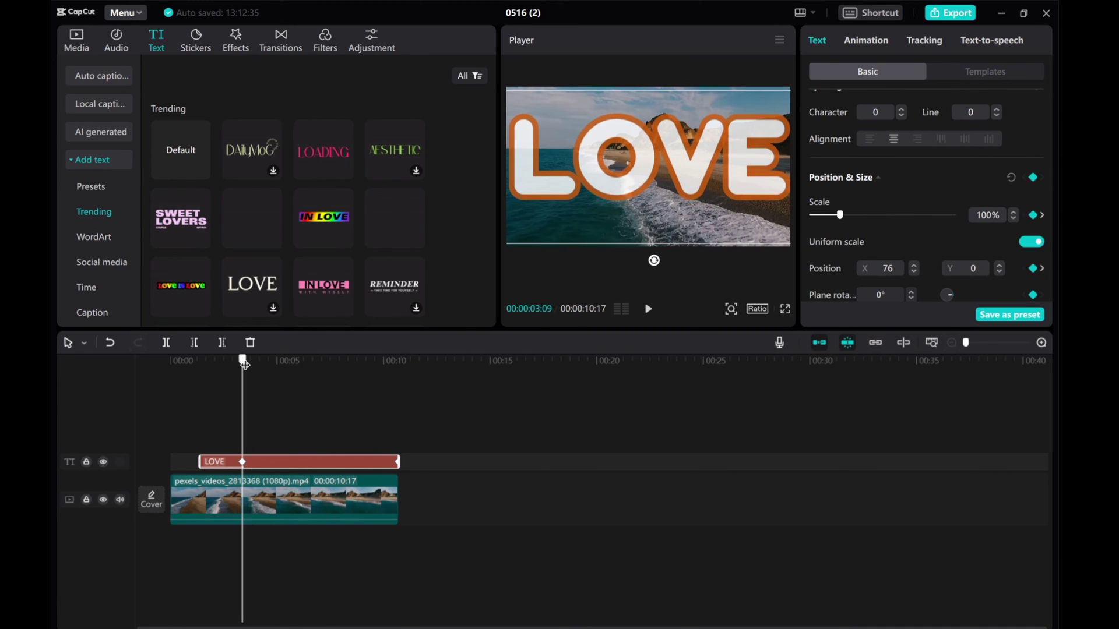
# Step: Place the sunset clip video (2160p) (1).mp4 on the timeline at 00:03:09
pyautogui.click(77, 40)
pyautogui.moveTo(315, 178); pyautogui.dragTo(245, 438)
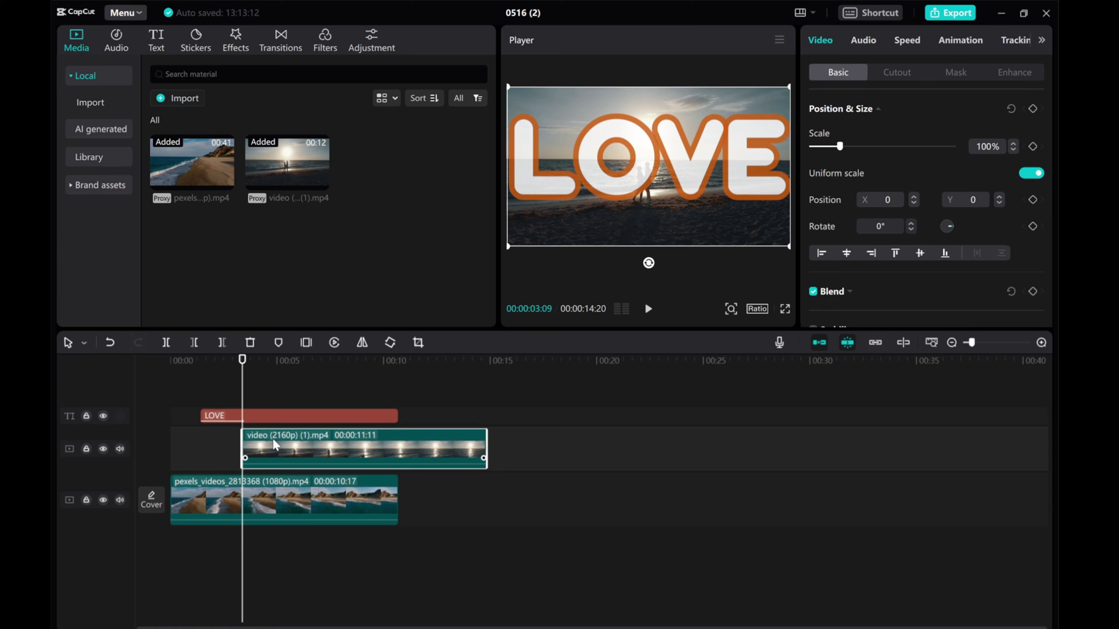
# Step: Enable Free layer in Project settings and move the sunset clip to the top track above LOVE
pyautogui.click(505, 400)
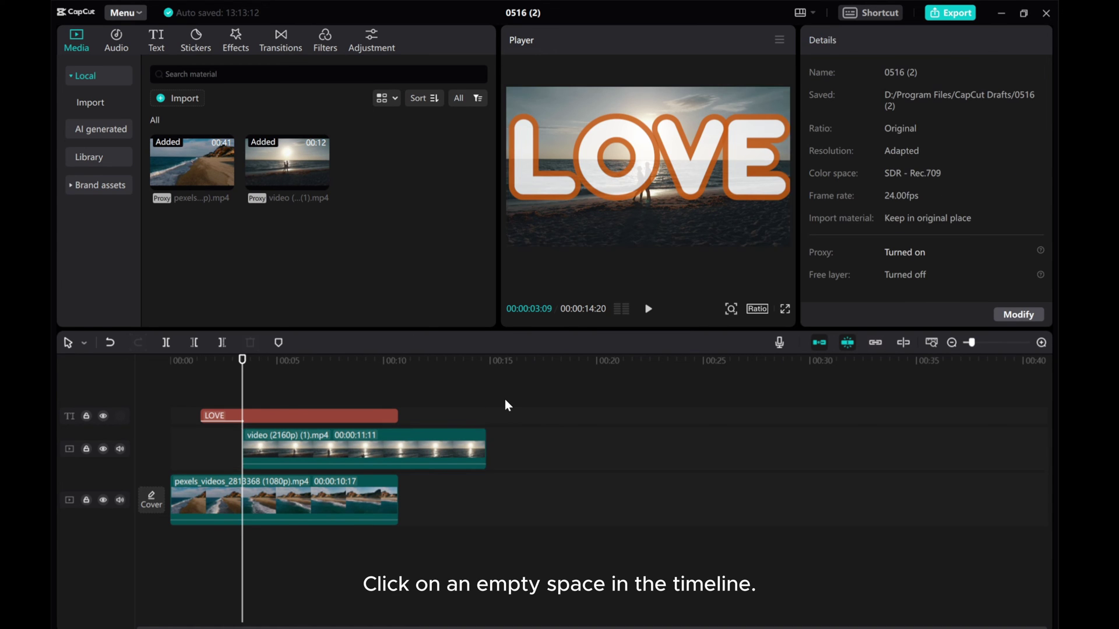
pyautogui.click(1006, 319)
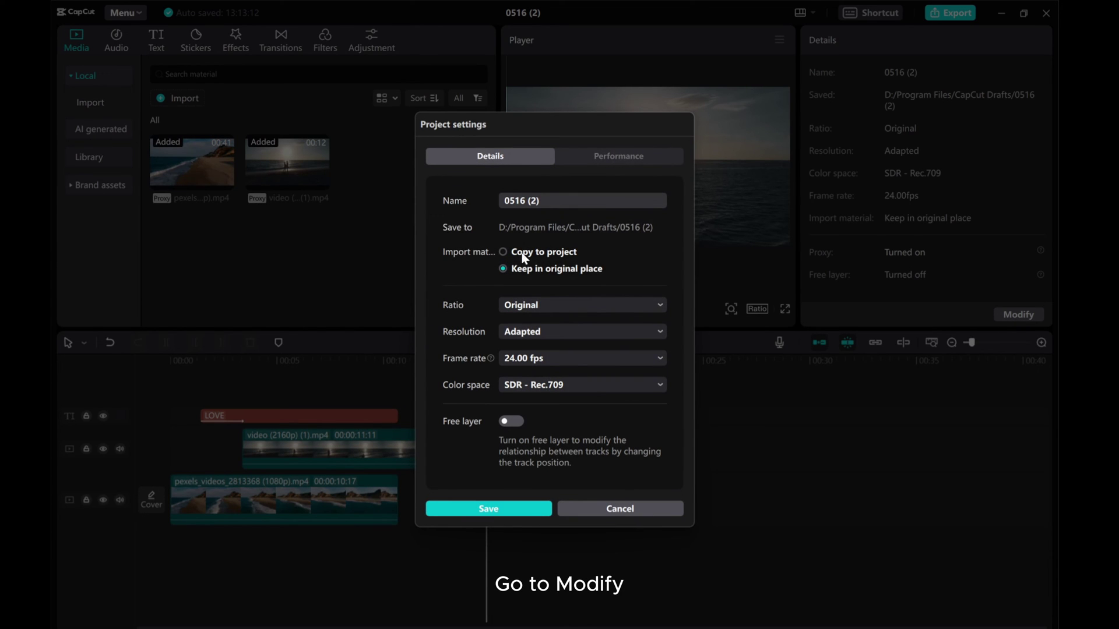
pyautogui.click(612, 159)
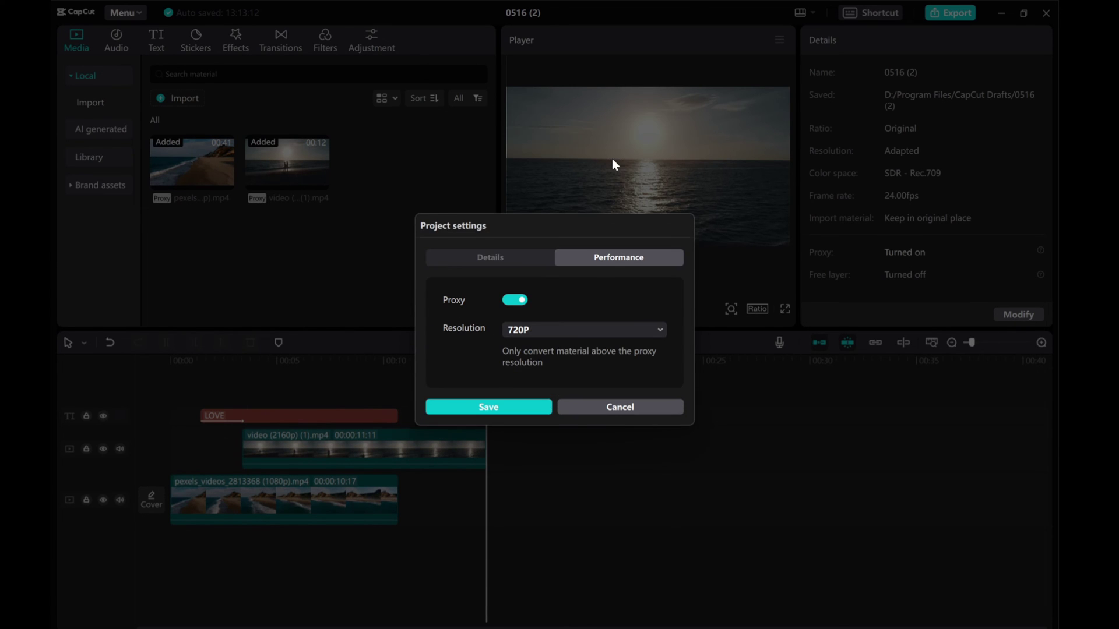
pyautogui.click(492, 257)
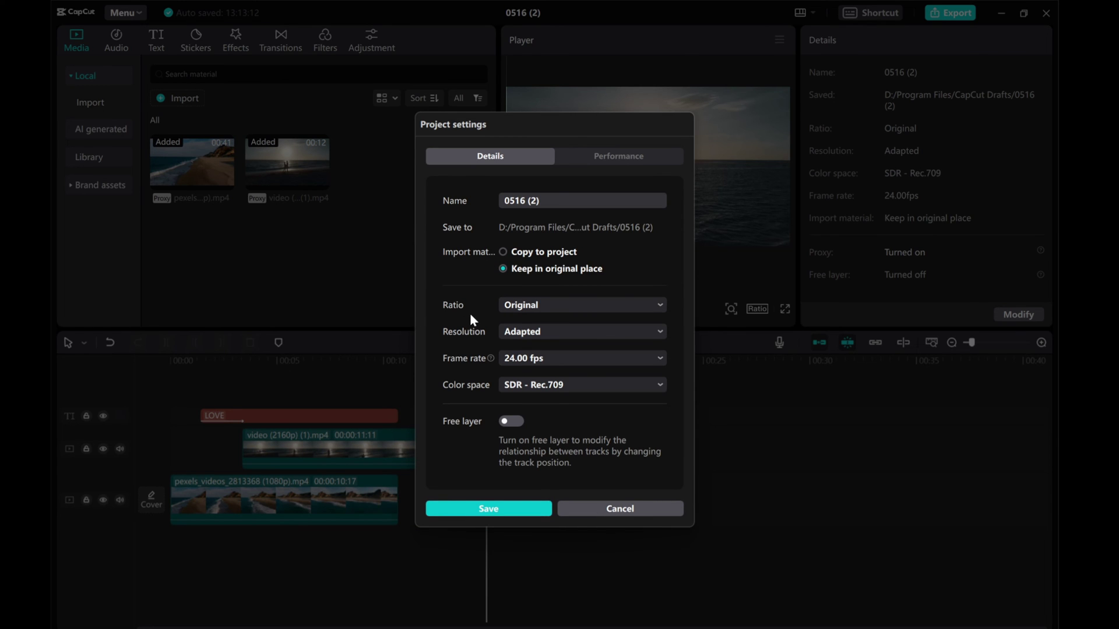
pyautogui.click(508, 426)
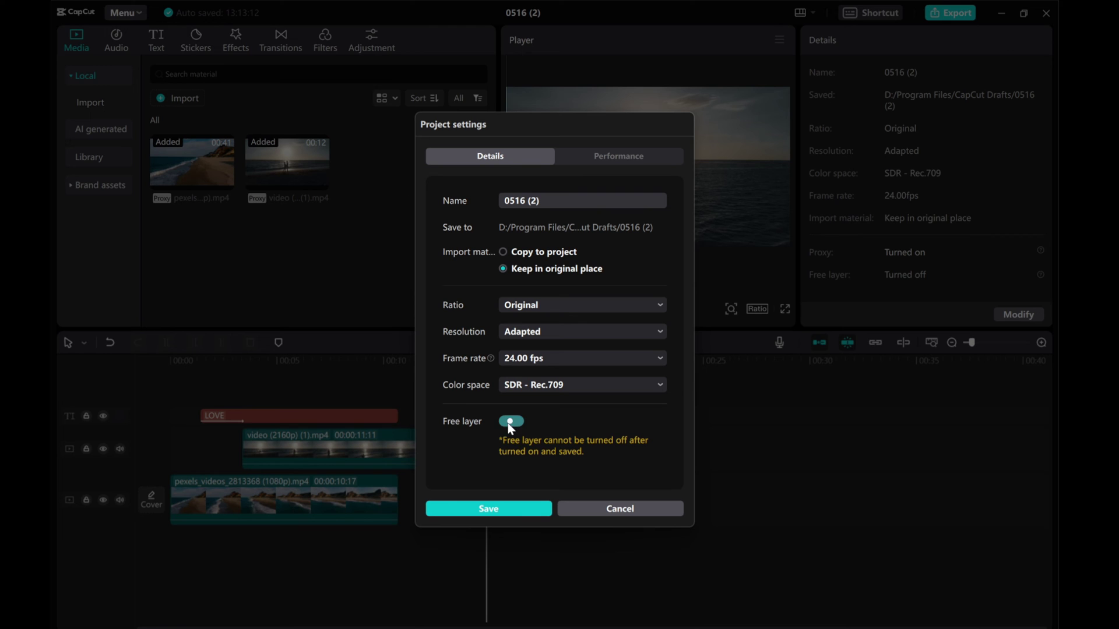
pyautogui.click(502, 509)
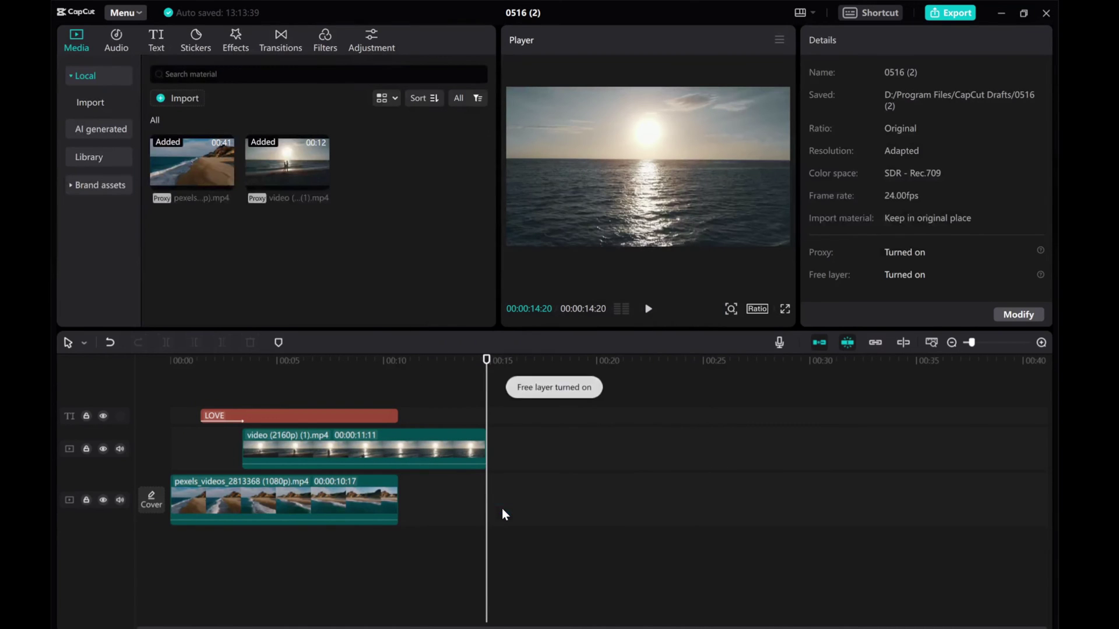
pyautogui.moveTo(278, 455); pyautogui.dragTo(278, 400)
pyautogui.moveTo(486, 391); pyautogui.dragTo(244, 389)
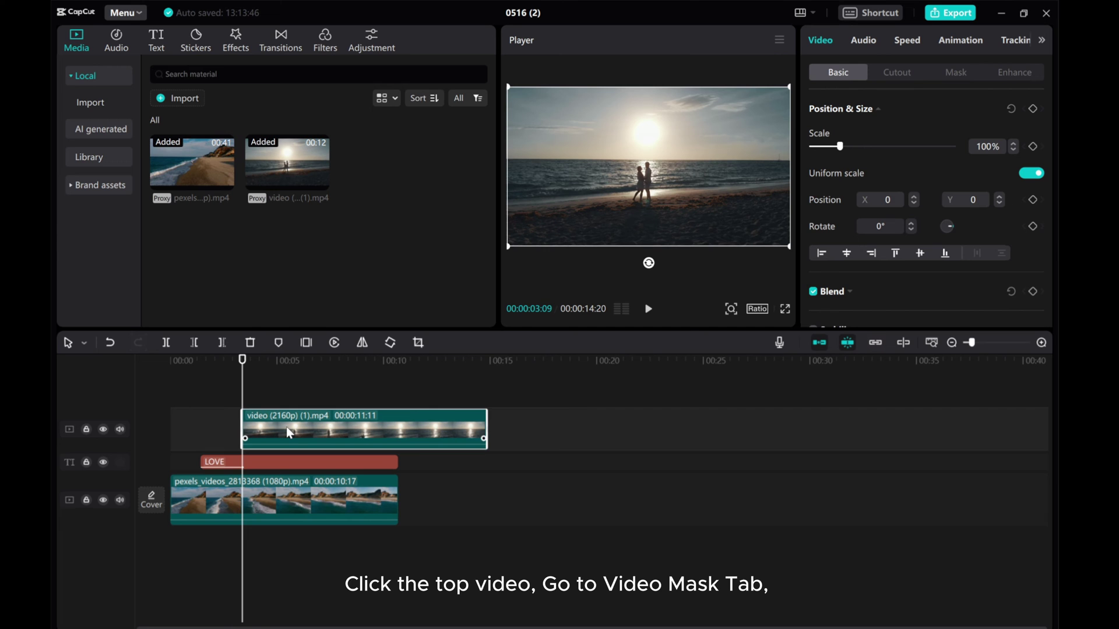
# Step: Apply a Circle mask to the sunset clip and fit it inside LOVE's O (X -431, Y 135)
pyautogui.click(956, 72)
pyautogui.click(998, 153)
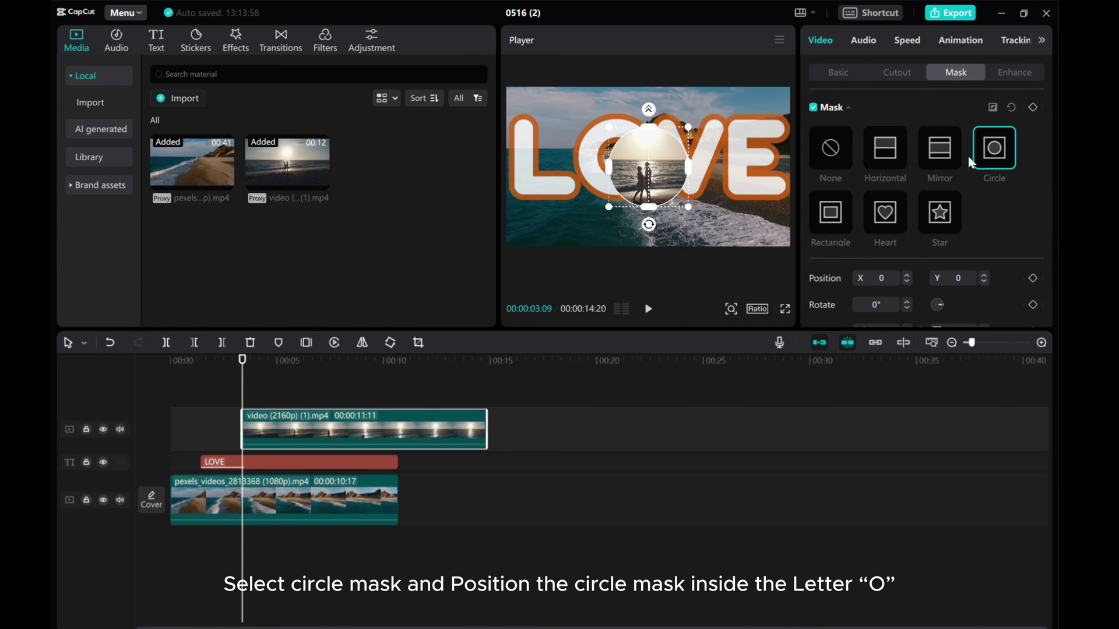
pyautogui.moveTo(676, 185); pyautogui.dragTo(645, 175)
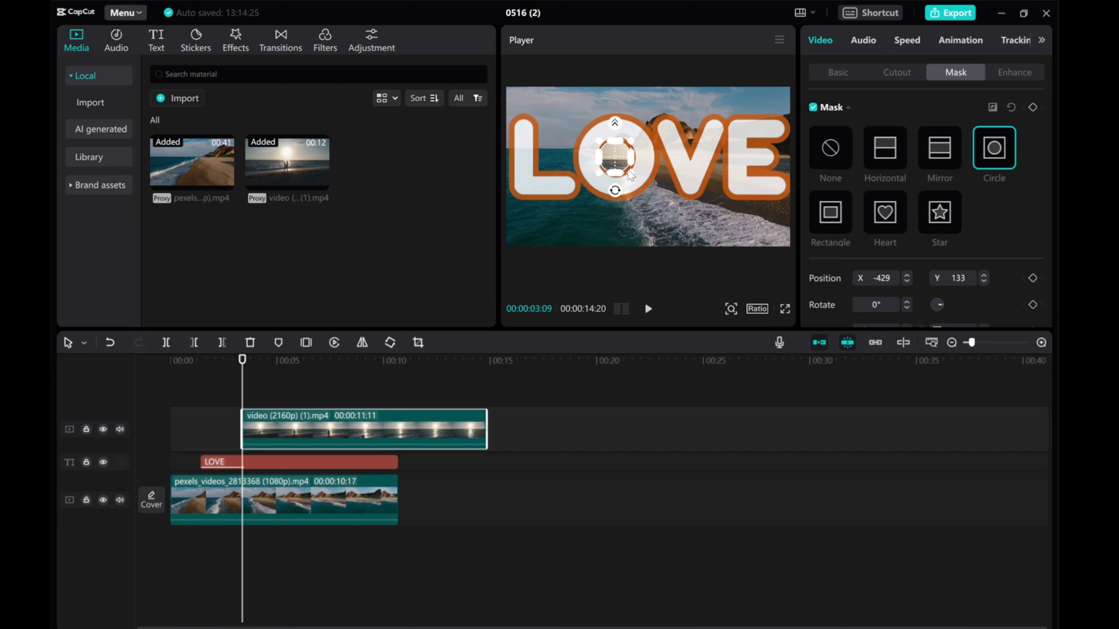
pyautogui.keyDown('ctrl'); pyautogui.scroll(3, 630, 175); pyautogui.keyUp('ctrl')
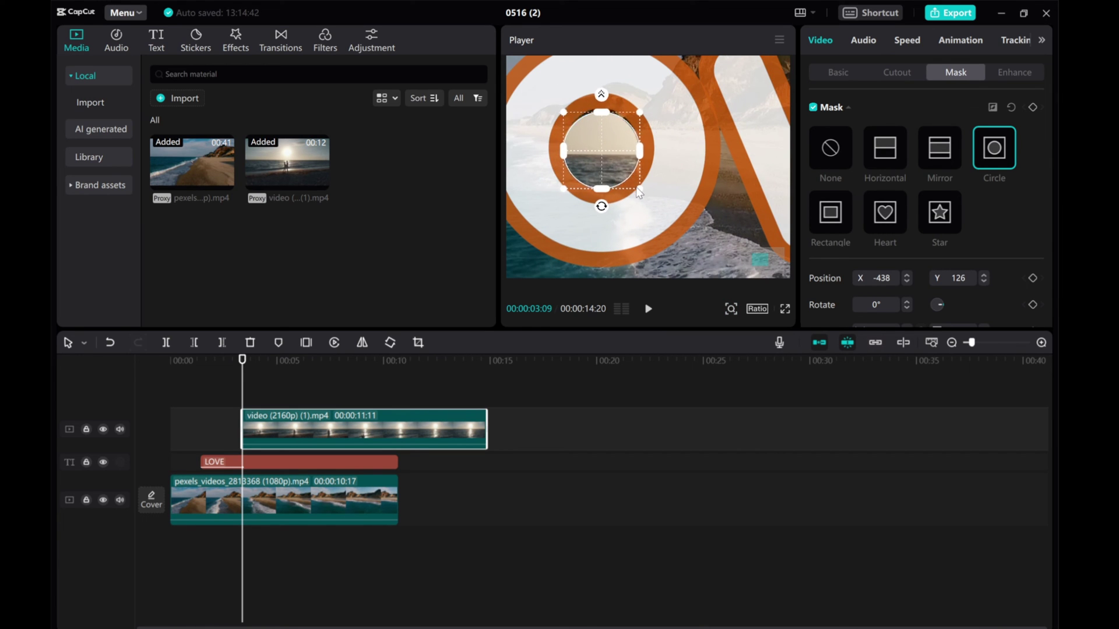
pyautogui.moveTo(640, 193); pyautogui.dragTo(618, 163)
# Step: Add the first circle-mask keyframe at 00:03:09 and reselect the sunset clip
pyautogui.click(1033, 108)
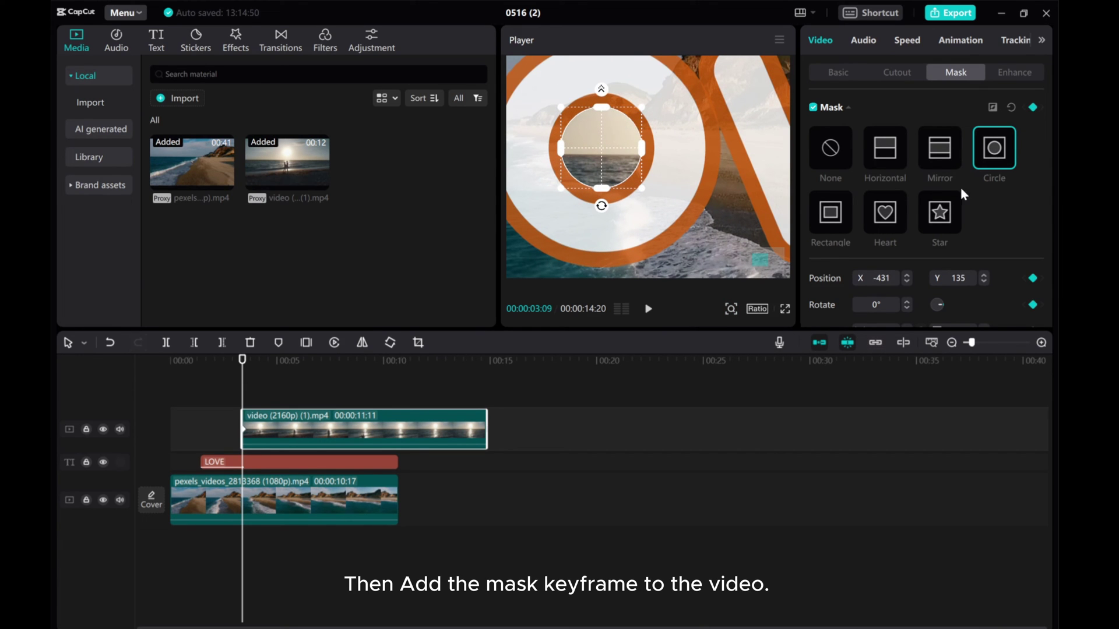
pyautogui.click(238, 379)
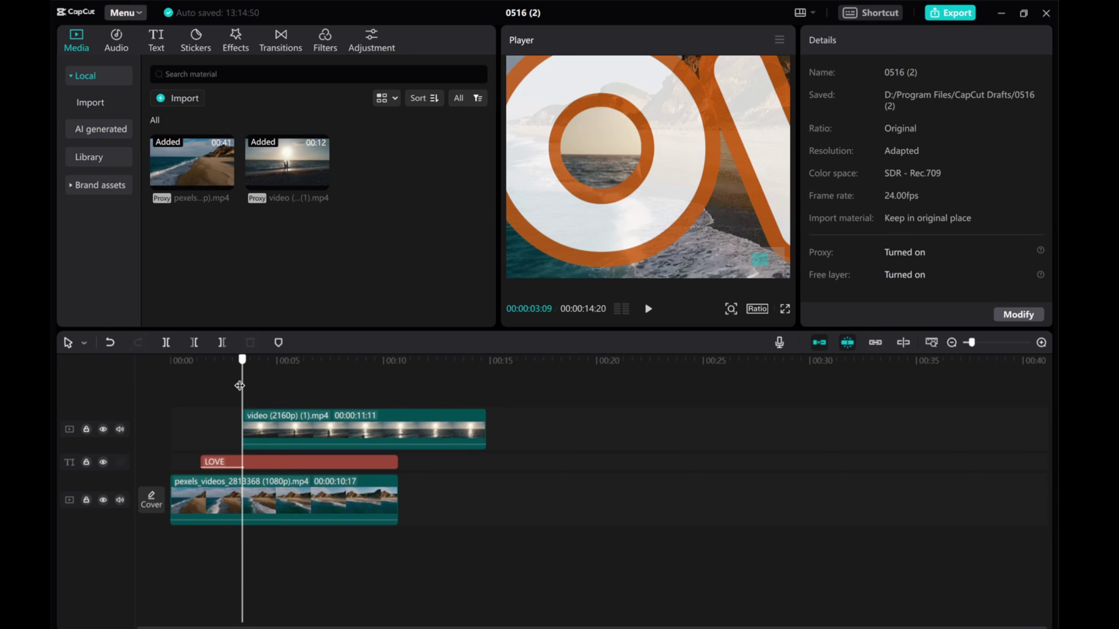
pyautogui.click(265, 417)
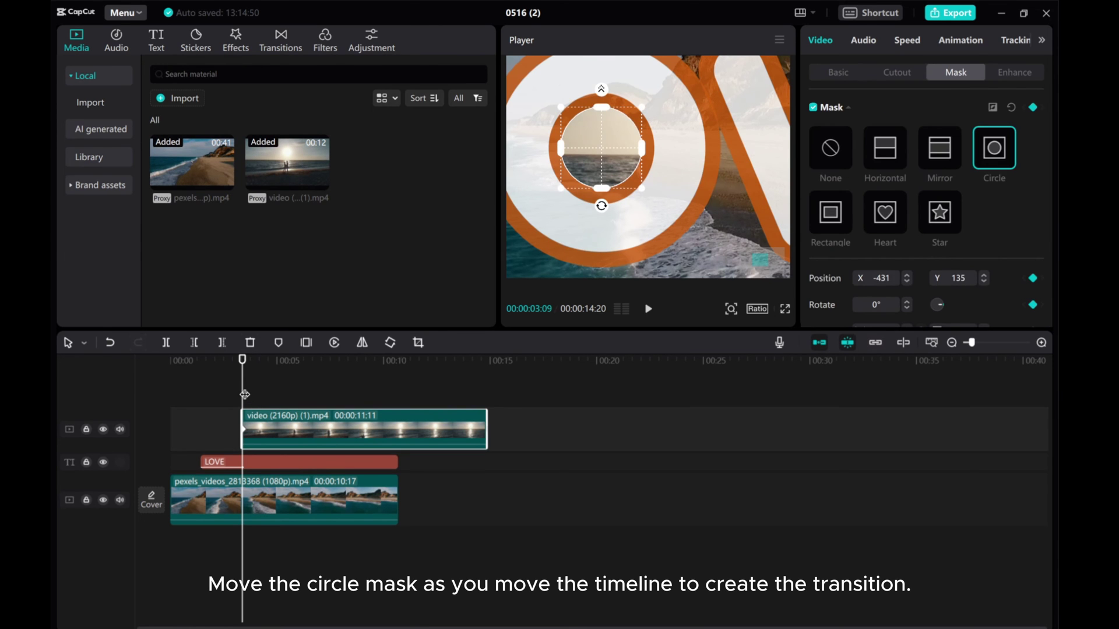
pyautogui.click(249, 393)
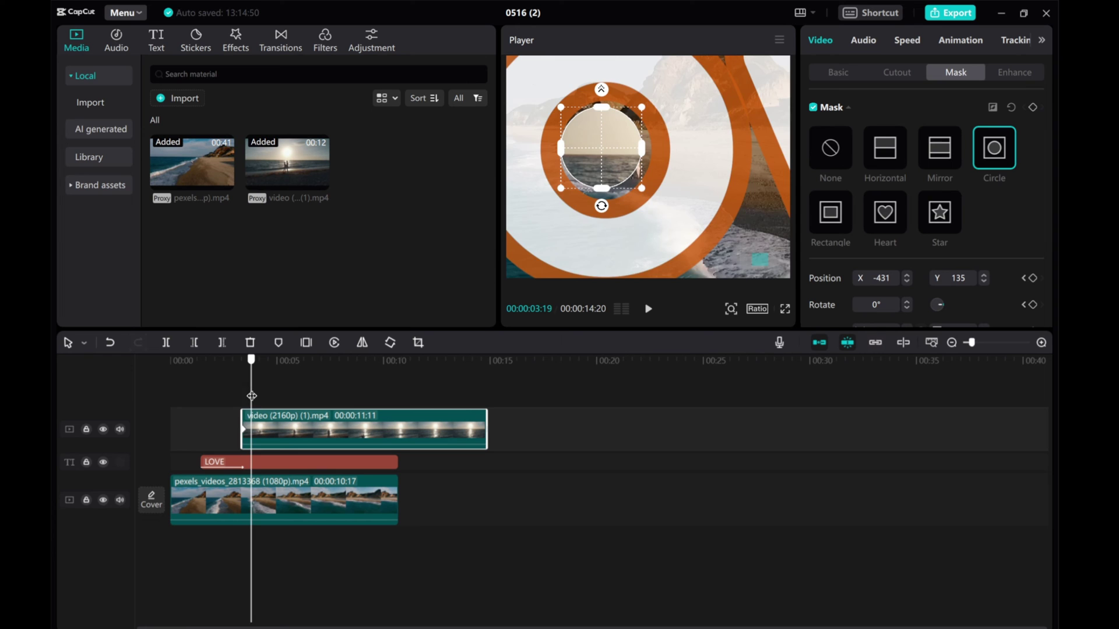
pyautogui.click(244, 394)
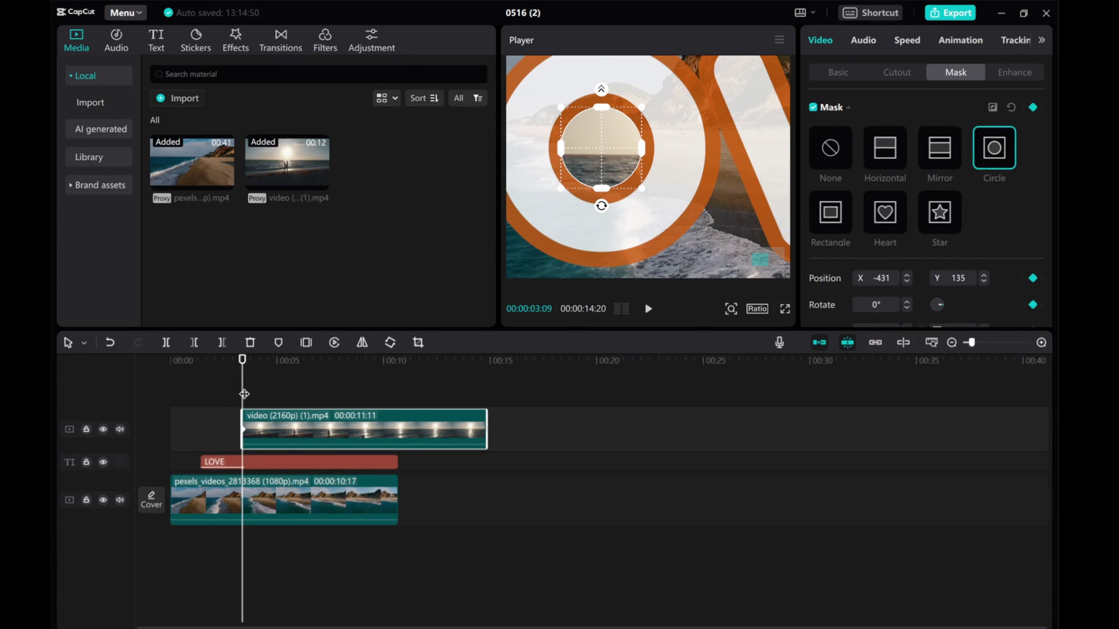
# Step: Enlarge the circle mask in new keyframes at 3:13, 3:19, 5:19 and 6:12
pyautogui.press('Right')
pyautogui.press('Right')
pyautogui.press('Right')
pyautogui.press('Right')
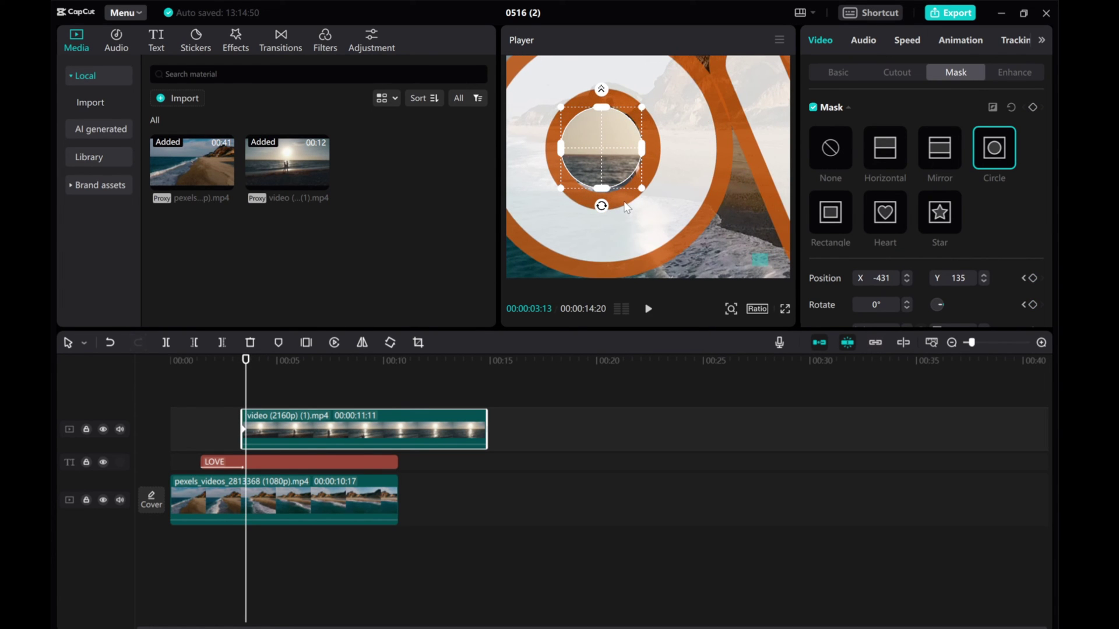
pyautogui.moveTo(641, 191); pyautogui.dragTo(655, 210)
pyautogui.press('Right')
pyautogui.press('Right')
pyautogui.press('Right')
pyautogui.press('Right')
pyautogui.press('Right')
pyautogui.press('Right')
pyautogui.press('Right')
pyautogui.press('Right')
pyautogui.press('Right')
pyautogui.press('Right')
pyautogui.press('Right')
pyautogui.press('Right')
pyautogui.press('Right')
pyautogui.press('Right')
pyautogui.press('Right')
pyautogui.press('Right')
pyautogui.press('Right')
pyautogui.press('Right')
pyautogui.press('Right')
pyautogui.press('Right')
pyautogui.press('Right')
pyautogui.press('Right')
pyautogui.press('Right')
pyautogui.press('Right')
pyautogui.press('Right')
pyautogui.press('Right')
pyautogui.press('Right')
pyautogui.press('Right')
pyautogui.press('Right')
pyautogui.press('Right')
pyautogui.press('Right')
pyautogui.press('Right')
pyautogui.press('Right')
pyautogui.press('Right')
pyautogui.press('Right')
pyautogui.press('Right')
pyautogui.press('Right')
pyautogui.press('Right')
pyautogui.press('Right')
pyautogui.press('Right')
pyautogui.press('Right')
pyautogui.press('Right')
pyautogui.press('Right')
pyautogui.press('Right')
pyautogui.press('Right')
pyautogui.press('Right')
pyautogui.press('Right')
pyautogui.press('Right')
pyautogui.press('Right')
pyautogui.press('Right')
pyautogui.press('Right')
pyautogui.press('Right')
pyautogui.press('Right')
pyautogui.press('Right')
pyautogui.press('Right')
pyautogui.press('Right')
pyautogui.press('Right')
pyautogui.press('Right')
pyautogui.press('Right')
pyautogui.press('Right')
pyautogui.press('Right')
pyautogui.press('Right')
pyautogui.press('Right')
pyautogui.click(730, 309)
pyautogui.moveTo(732, 332); pyautogui.dragTo(723, 333)
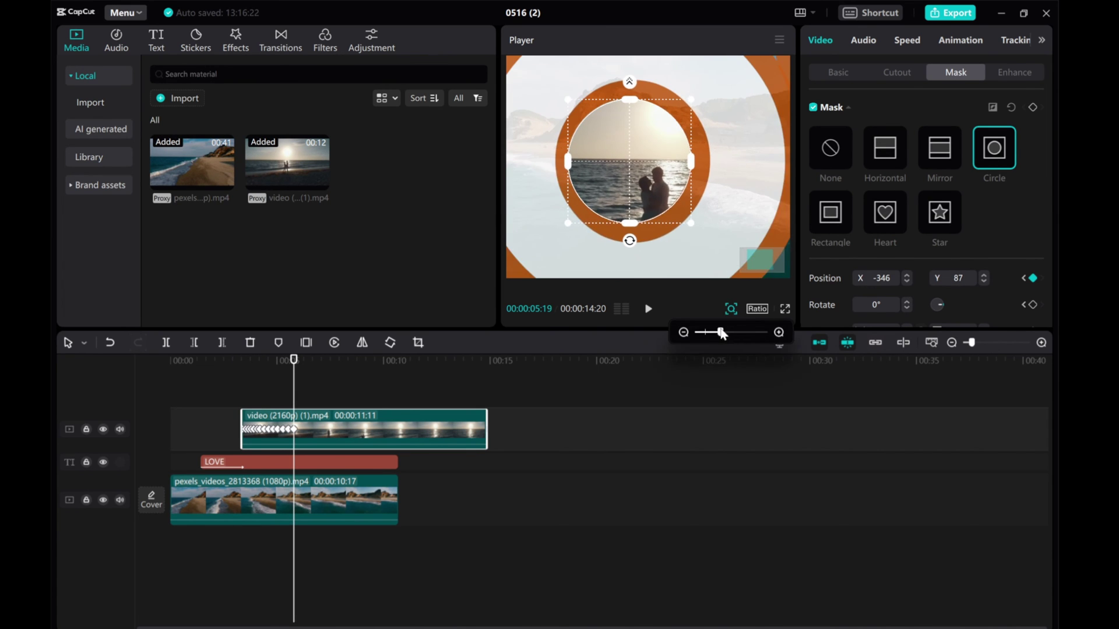
pyautogui.press('Right')
pyautogui.press('Right')
pyautogui.press('Right')
pyautogui.press('Right')
pyautogui.press('Right')
pyautogui.press('Right')
pyautogui.press('Right')
pyautogui.press('Right')
pyautogui.press('Right')
pyautogui.press('Right')
pyautogui.press('Right')
pyautogui.press('Right')
pyautogui.press('Right')
pyautogui.press('Right')
pyautogui.press('Right')
pyautogui.press('Right')
pyautogui.press('Right')
pyautogui.press('Right')
pyautogui.press('Right')
pyautogui.press('Right')
pyautogui.moveTo(691, 224)
pyautogui.mouseDown()
pyautogui.moveTo(712, 257)
pyautogui.moveTo(690, 235)
pyautogui.mouseUp()
pyautogui.press('Right')
pyautogui.press('Right')
pyautogui.press('Right')
pyautogui.press('Right')
pyautogui.press('Right')
pyautogui.press('Right')
pyautogui.press('Right')
pyautogui.press('Right')
pyautogui.press('Right')
pyautogui.press('Right')
pyautogui.press('Right')
pyautogui.press('Right')
pyautogui.press('Right')
pyautogui.press('Right')
pyautogui.press('Right')
pyautogui.press('Right')
pyautogui.press('Right')
pyautogui.press('Right')
pyautogui.press('Right')
pyautogui.press('Right')
# Step: Keep growing the mask through 8:08 and 9:06 until it covers the whole frame around 10:03
pyautogui.scroll(-2, 691, 235)
pyautogui.press('Right')
pyautogui.press('Right')
pyautogui.press('Right')
pyautogui.press('Right')
pyautogui.press('Right')
pyautogui.press('Right')
pyautogui.press('Right')
pyautogui.press('Right')
pyautogui.press('Right')
pyautogui.press('Right')
pyautogui.press('Right')
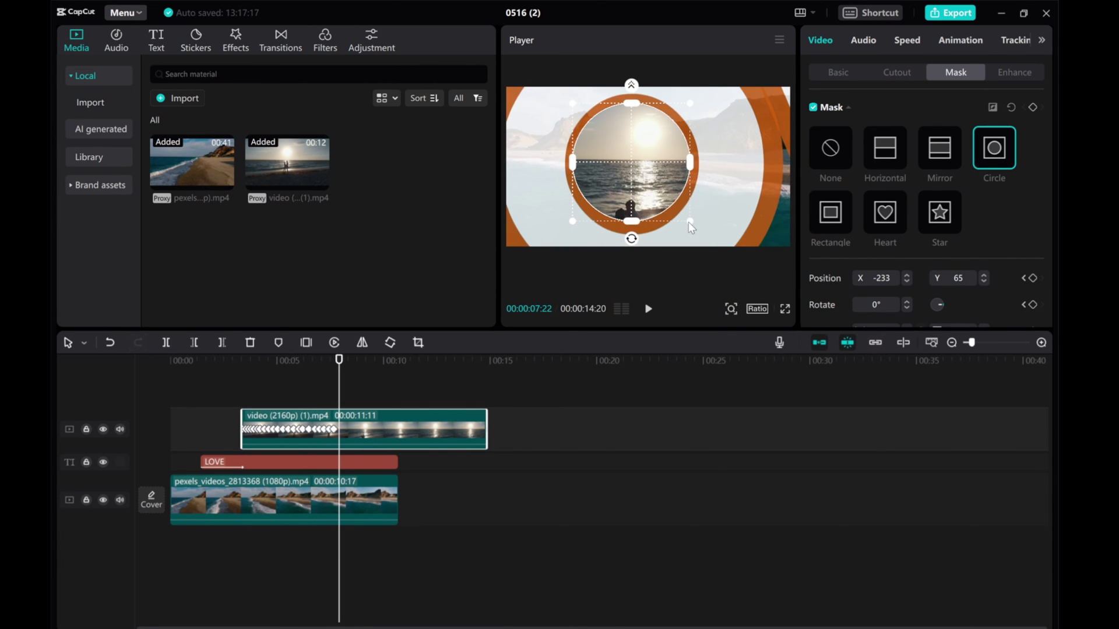
pyautogui.press('Right')
pyautogui.press('Right')
pyautogui.press('Right')
pyautogui.press('Right')
pyautogui.press('Right')
pyautogui.press('Right')
pyautogui.press('Right')
pyautogui.press('Right')
pyautogui.press('Right')
pyautogui.press('Right')
pyautogui.press('Right')
pyautogui.press('Right')
pyautogui.press('Right')
pyautogui.press('Right')
pyautogui.press('Right')
pyautogui.press('Right')
pyautogui.moveTo(690, 222); pyautogui.dragTo(749, 279)
pyautogui.press('Right')
pyautogui.press('Right')
pyautogui.press('Right')
pyautogui.press('Right')
pyautogui.press('Right')
pyautogui.press('Right')
pyautogui.press('Right')
pyautogui.press('Right')
pyautogui.press('Right')
pyautogui.press('Right')
pyautogui.press('Right')
pyautogui.press('Right')
pyautogui.press('Right')
pyautogui.press('Right')
pyautogui.press('Right')
pyautogui.press('Right')
pyautogui.press('Right')
pyautogui.press('Right')
pyautogui.press('Right')
pyautogui.press('Right')
pyautogui.press('Right')
pyautogui.press('Right')
pyautogui.press('Right')
pyautogui.press('Right')
pyautogui.press('Right')
pyautogui.press('Right')
pyautogui.press('Right')
pyautogui.press('Right')
pyautogui.press('Right')
pyautogui.press('Right')
pyautogui.press('Right')
pyautogui.press('Right')
pyautogui.press('Right')
pyautogui.press('Right')
pyautogui.press('Right')
pyautogui.press('Right')
pyautogui.press('Right')
pyautogui.press('Right')
pyautogui.press('Right')
pyautogui.press('Right')
pyautogui.press('Right')
pyautogui.press('Right')
pyautogui.press('Right')
pyautogui.press('Right')
pyautogui.press('Right')
pyautogui.press('Right')
pyautogui.press('Right')
pyautogui.press('Right')
pyautogui.press('Right')
pyautogui.press('Right')
pyautogui.press('Right')
pyautogui.moveTo(758, 168); pyautogui.dragTo(837, 166)
pyautogui.press('Right')
pyautogui.press('Right')
pyautogui.press('Right')
pyautogui.press('Left')
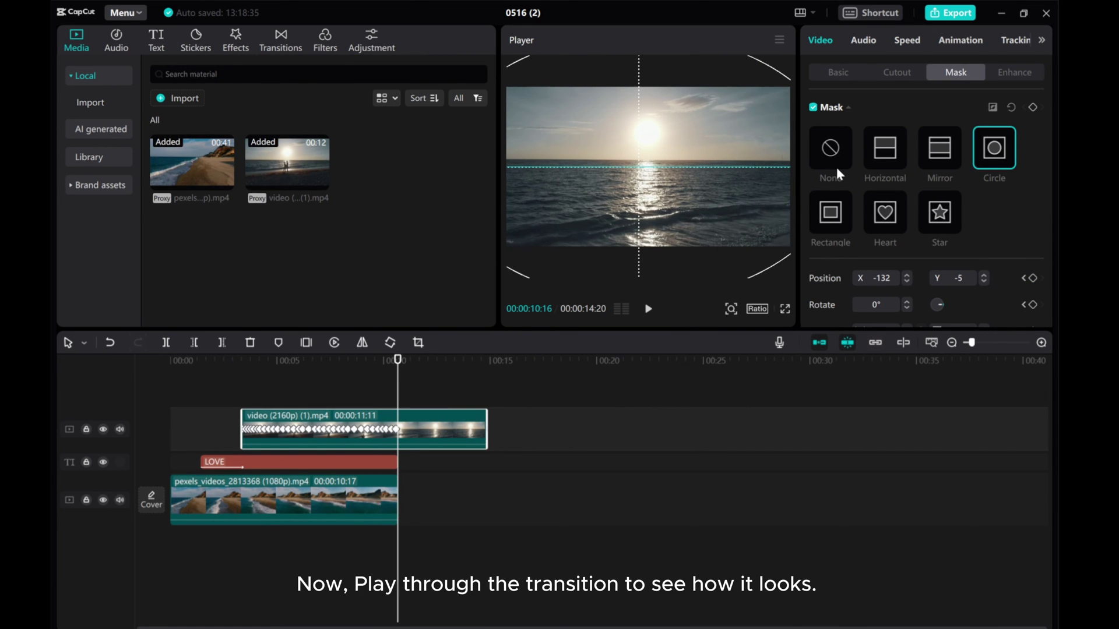
pyautogui.press('Right')
pyautogui.press('Right')
pyautogui.press('Right')
pyautogui.press('Right')
pyautogui.press('Right')
pyautogui.press('Right')
pyautogui.press('Right')
pyautogui.press('Right')
pyautogui.press('Right')
pyautogui.press('Right')
pyautogui.press('Right')
pyautogui.press('Right')
pyautogui.press('Right')
pyautogui.press('Right')
pyautogui.press('Right')
pyautogui.press('Right')
pyautogui.press('Right')
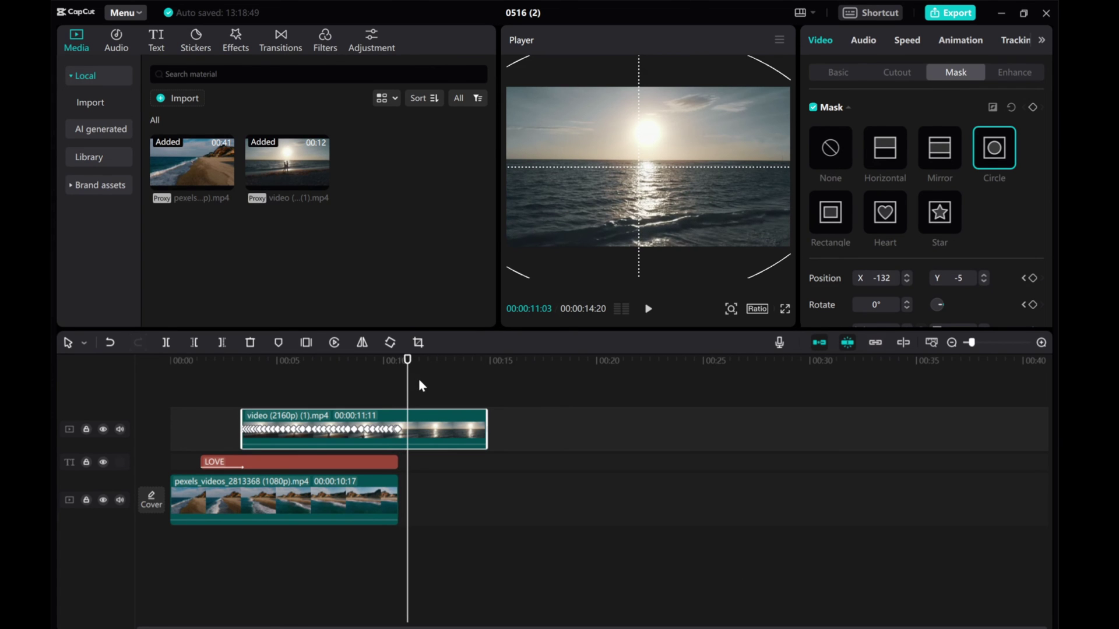
pyautogui.moveTo(407, 377); pyautogui.dragTo(138, 356)
pyautogui.click(199, 392)
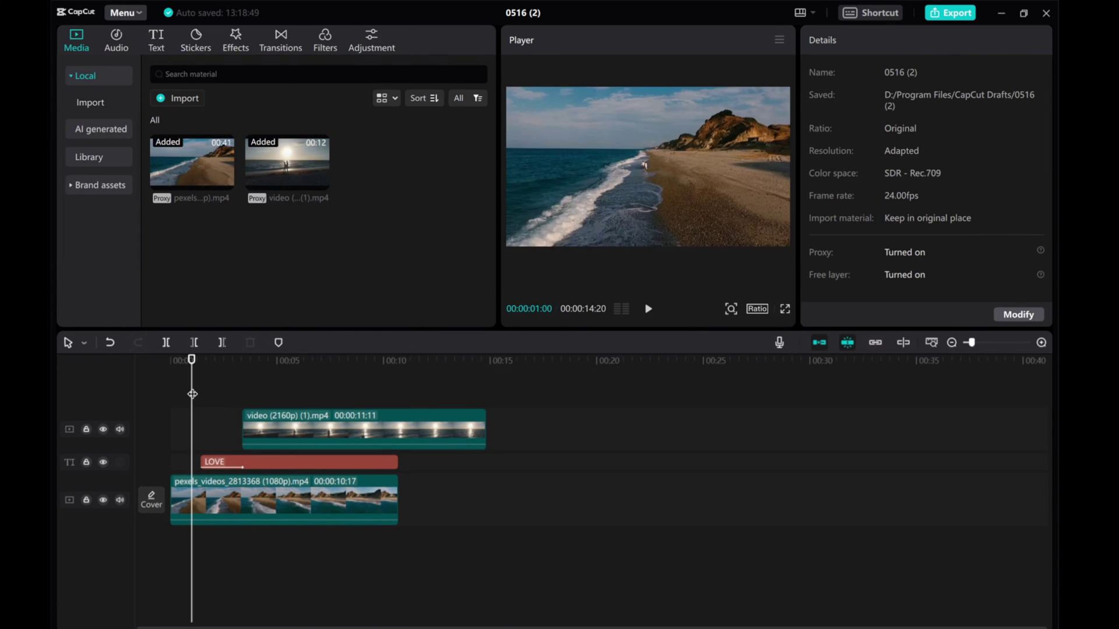
pyautogui.click(648, 309)
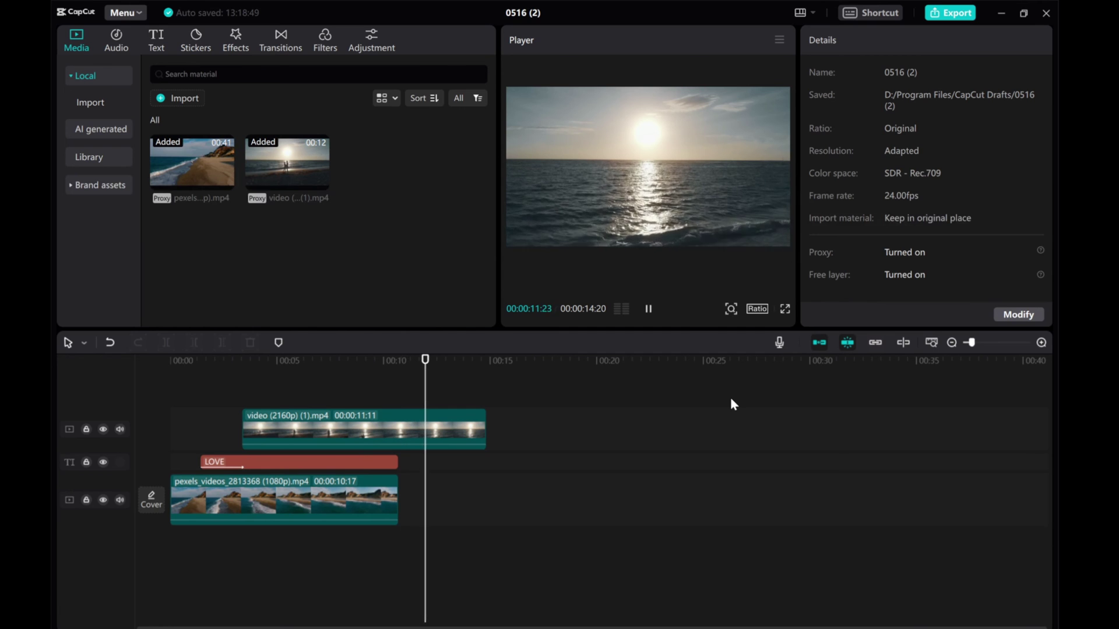
pyautogui.click(263, 429)
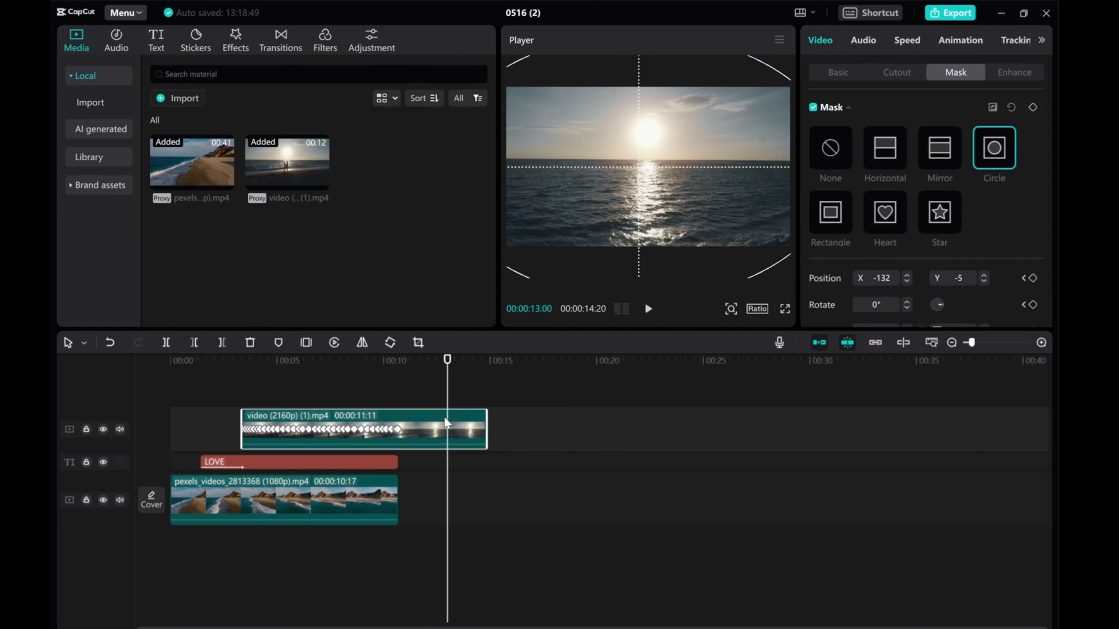
pyautogui.moveTo(445, 390); pyautogui.dragTo(243, 385)
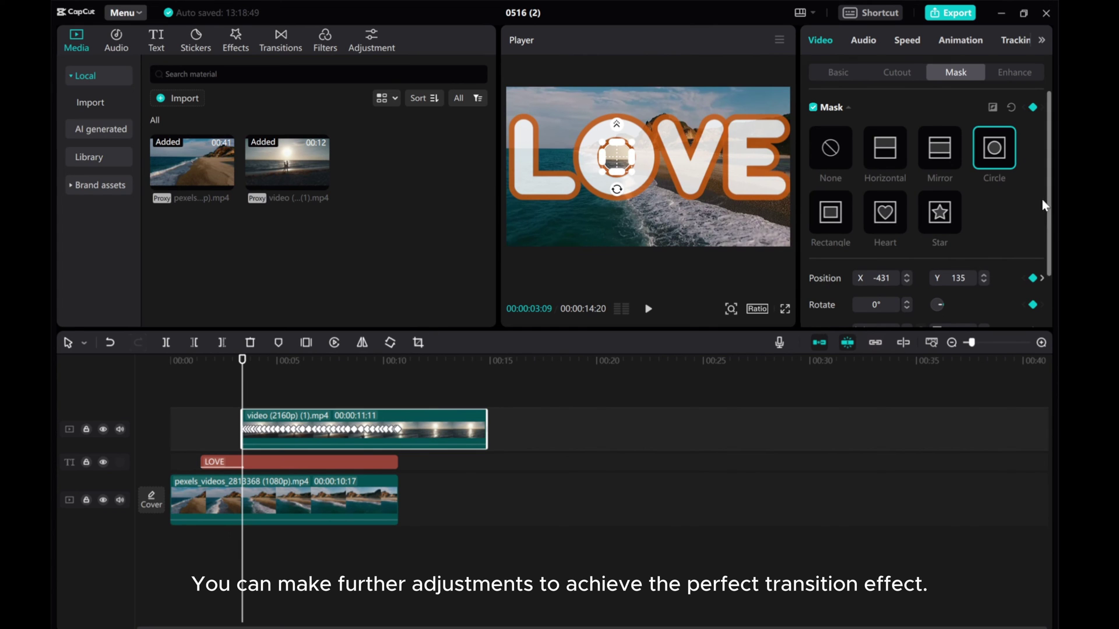
# Step: Apply the Fade In entrance animation to the sunset clip
pyautogui.click(968, 41)
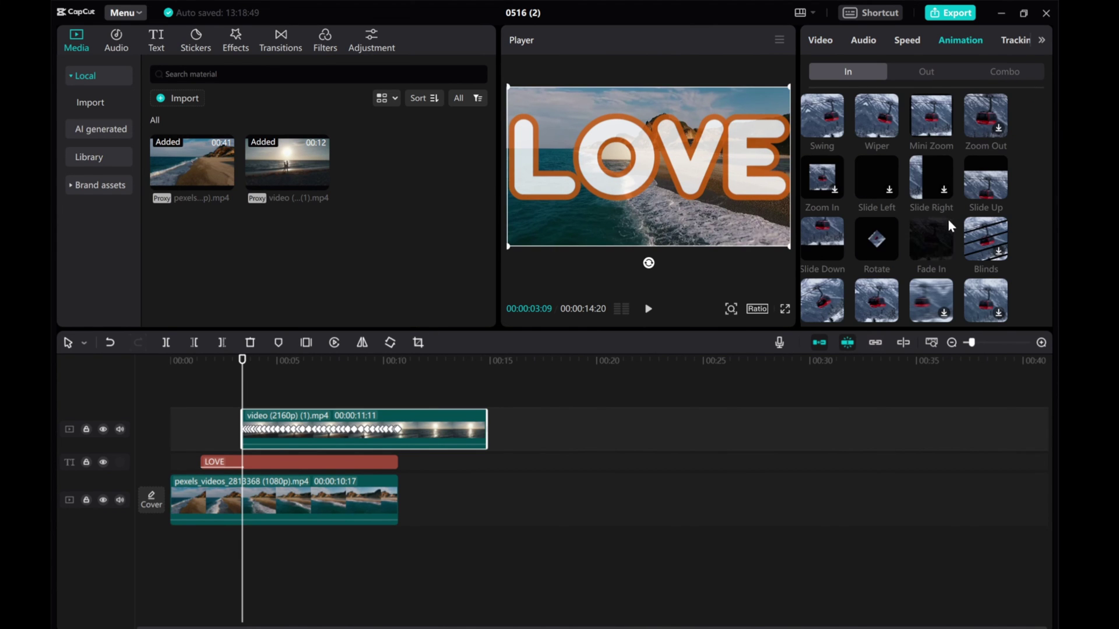
pyautogui.scroll(-2, 948, 219)
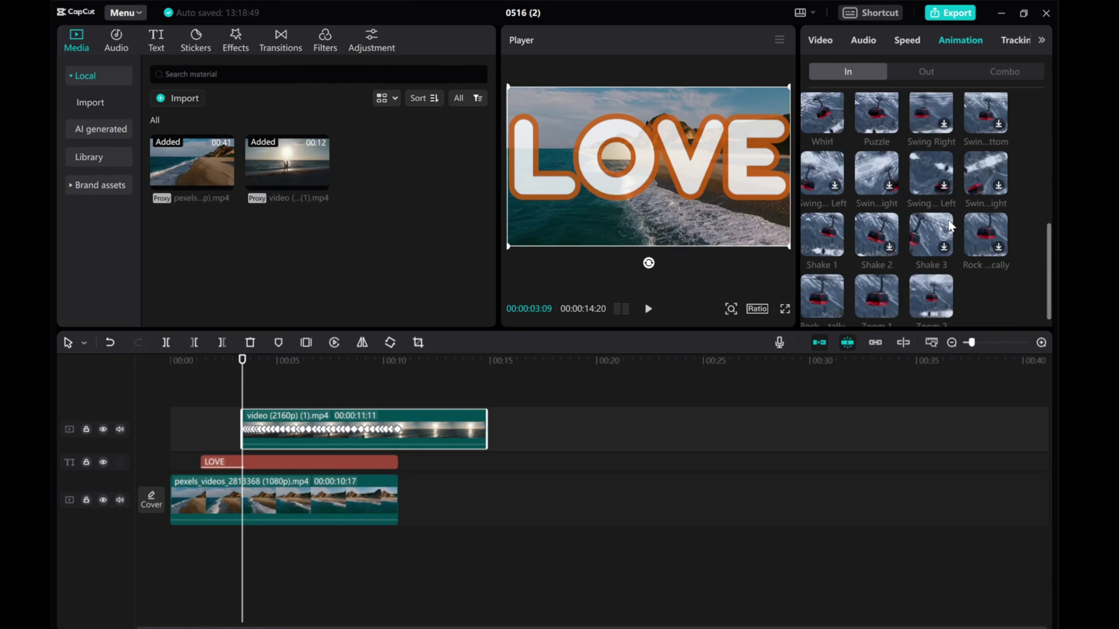
pyautogui.scroll(1, 948, 224)
pyautogui.scroll(-1, 940, 228)
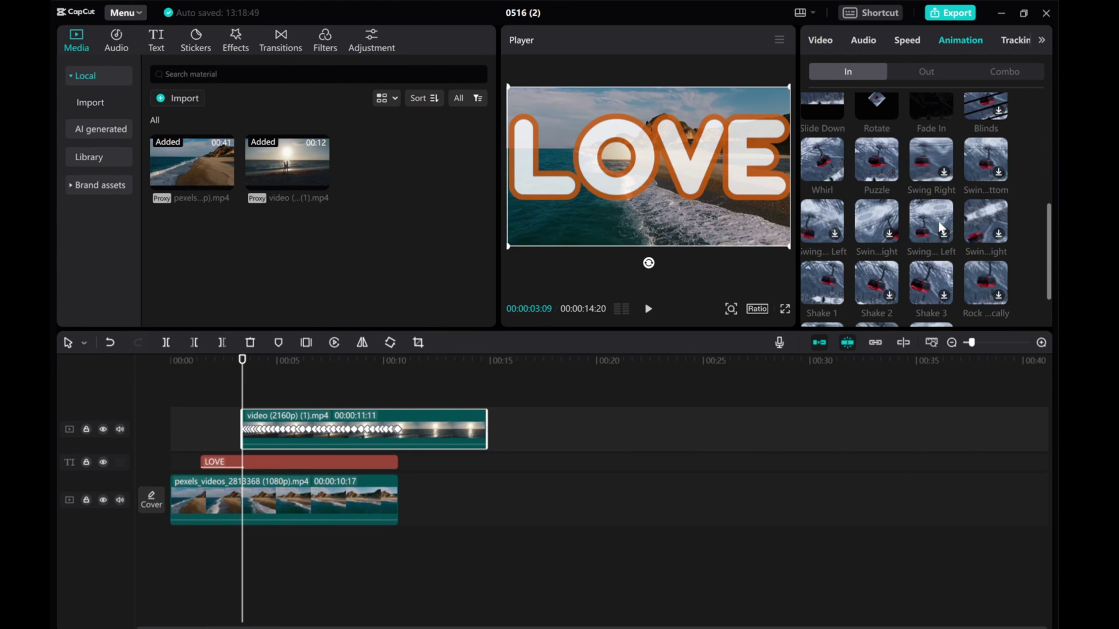
pyautogui.scroll(-1, 927, 240)
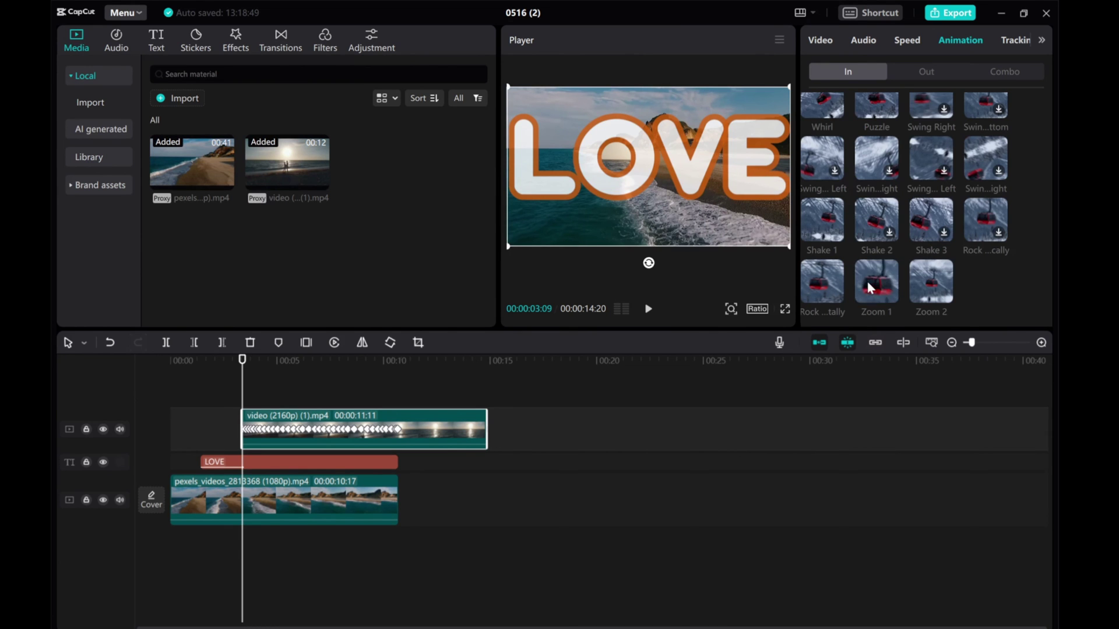
pyautogui.scroll(3, 898, 257)
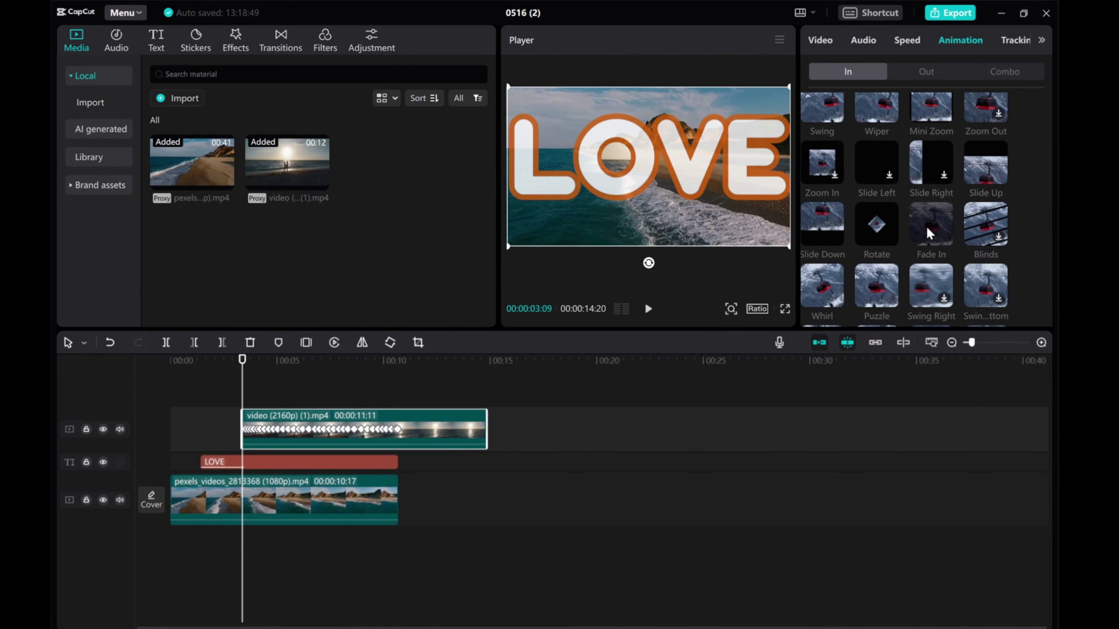
pyautogui.click(928, 229)
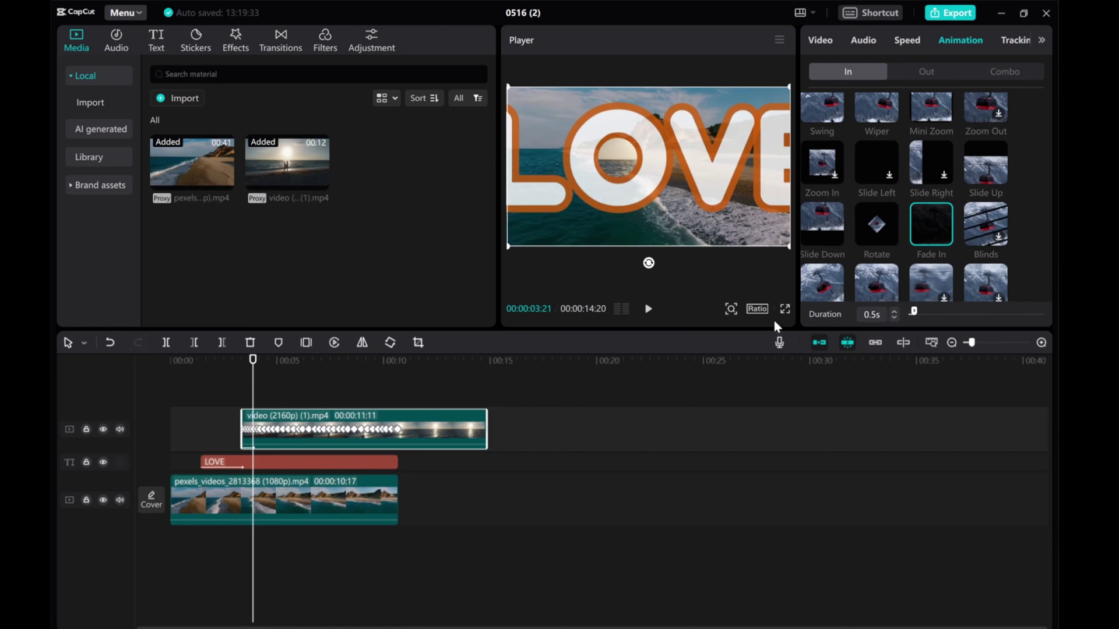
# Step: Set the fade-in duration to 0.5 seconds, then preview the video from the start
pyautogui.click(894, 311)
pyautogui.click(895, 311)
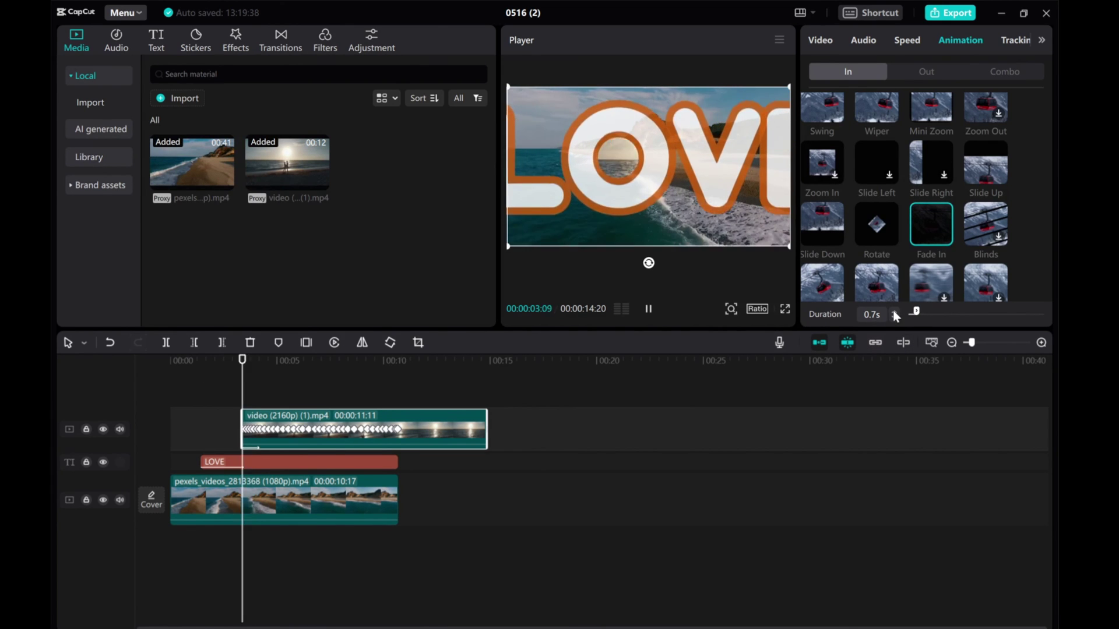
pyautogui.click(895, 311)
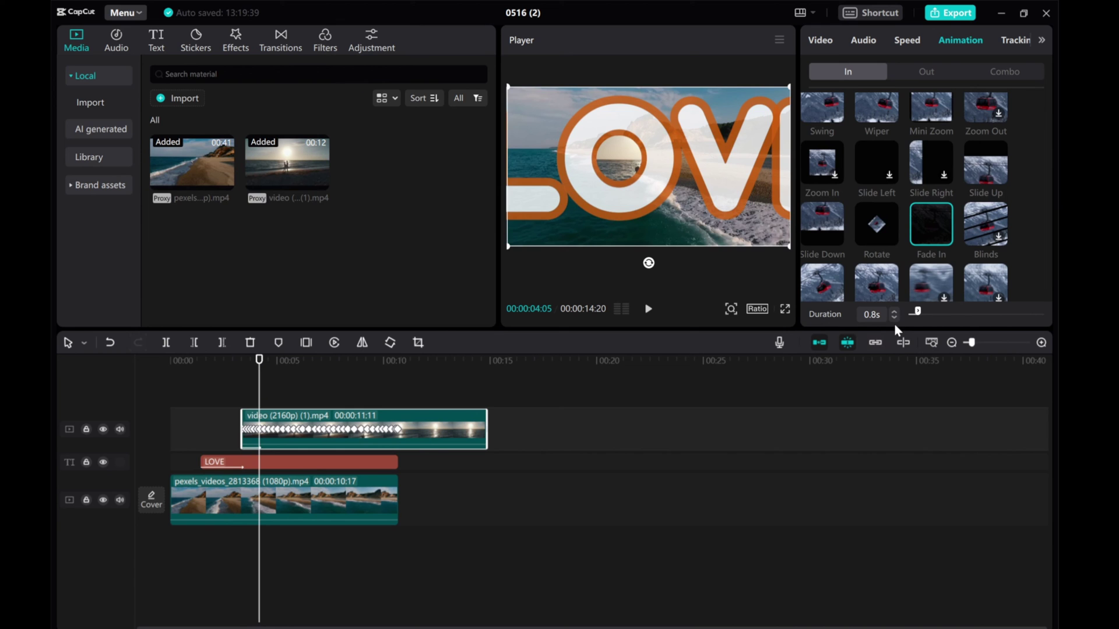
pyautogui.click(894, 318)
pyautogui.click(894, 318)
pyautogui.click(893, 318)
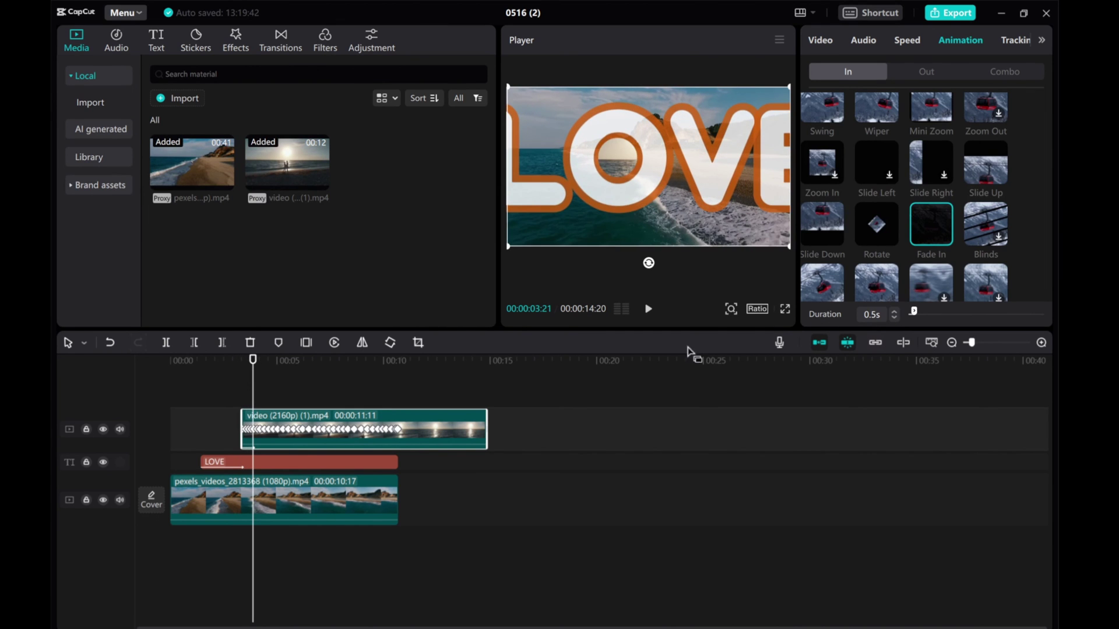
pyautogui.moveTo(256, 378); pyautogui.dragTo(52, 341)
pyautogui.click(653, 315)
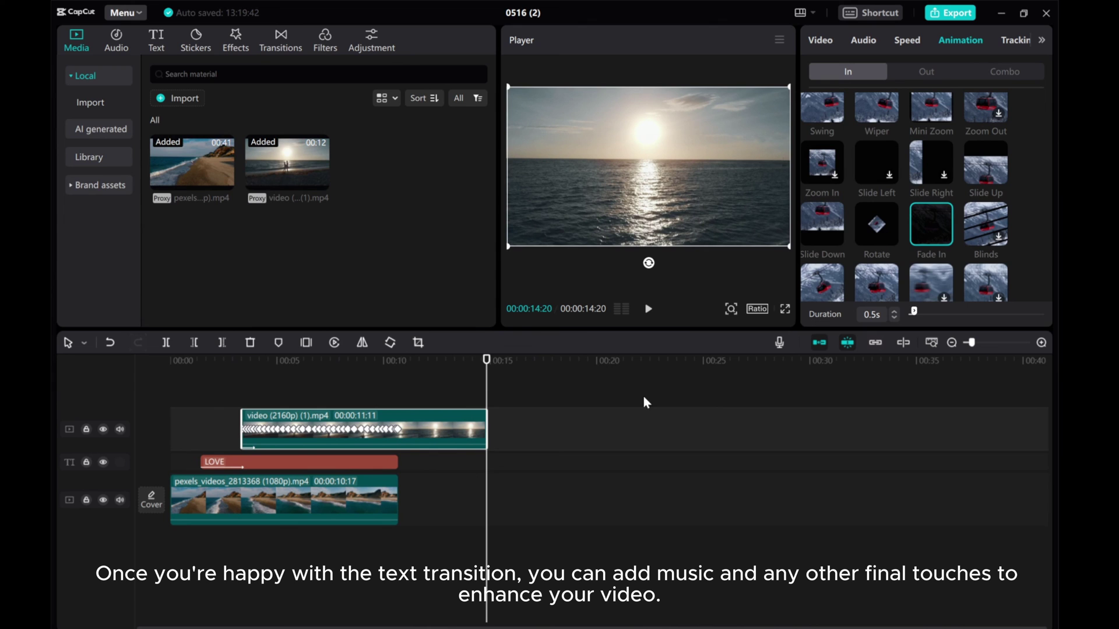
# Step: Add 'A fashionable song where time passes slowly' from the music library at the video's start
pyautogui.moveTo(489, 379); pyautogui.dragTo(100, 314)
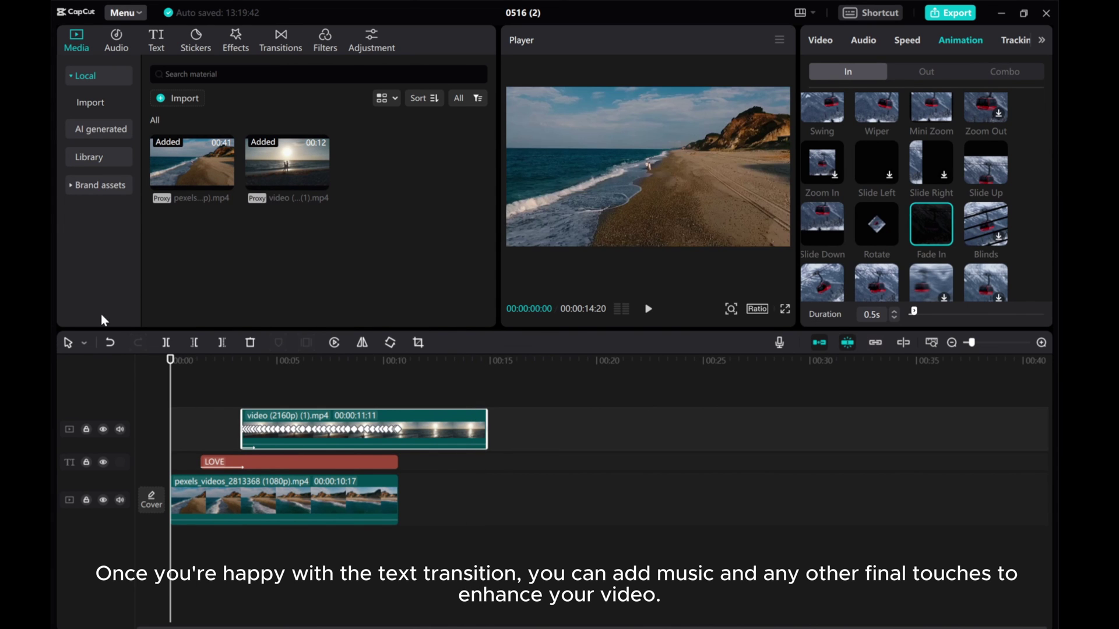
pyautogui.click(114, 51)
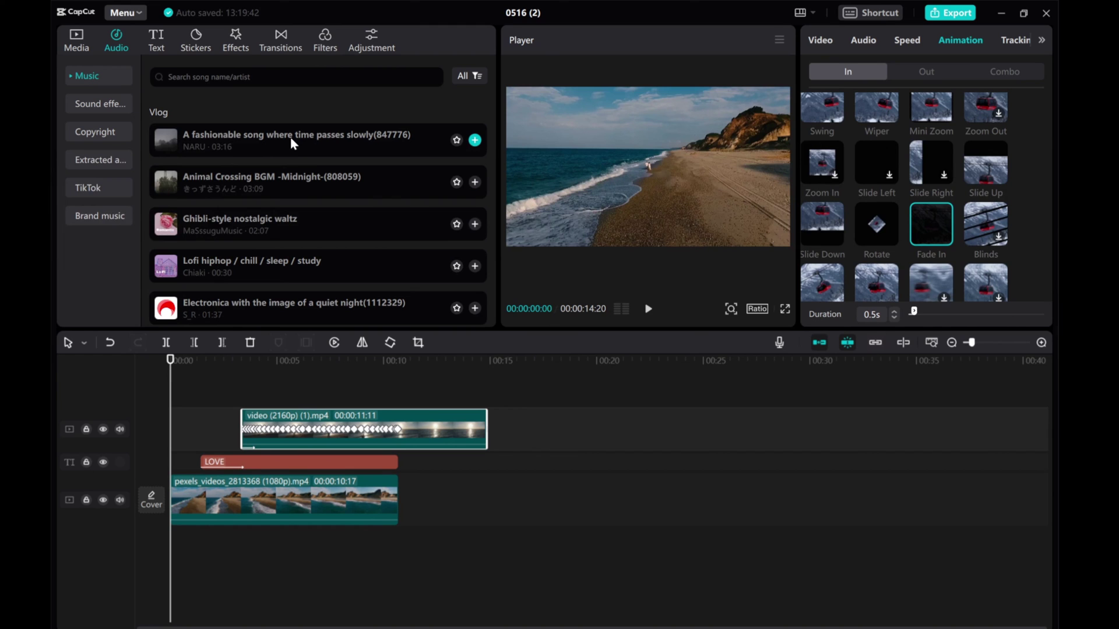
pyautogui.click(475, 140)
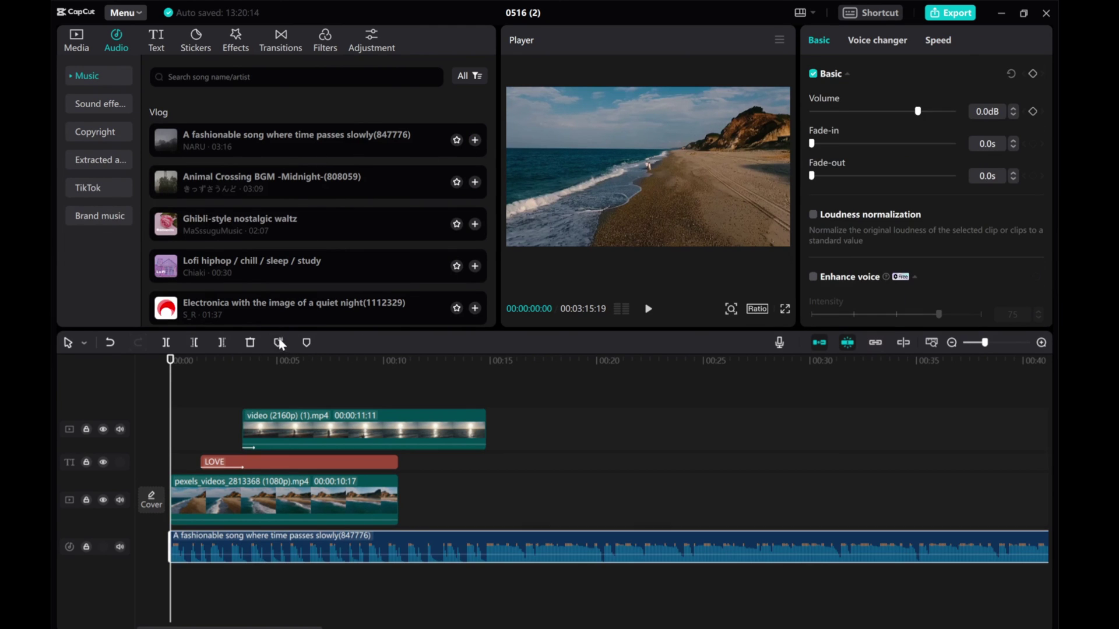
# Step: Preview the song, then cut it off at 00:14:20 where the video ends
pyautogui.click(647, 308)
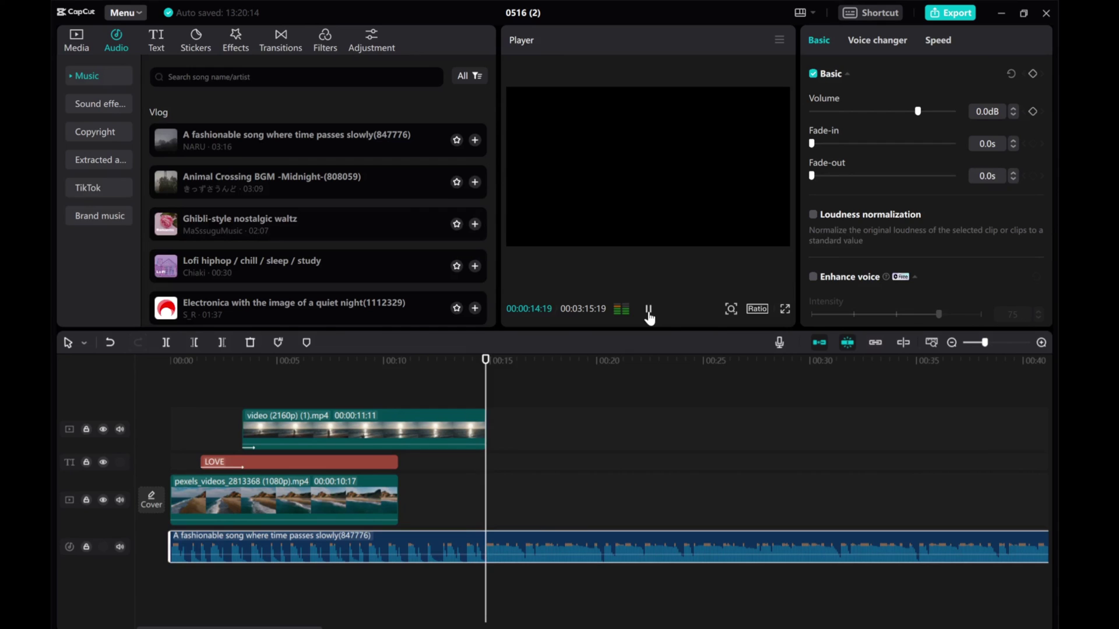
pyautogui.moveTo(492, 420); pyautogui.dragTo(489, 420)
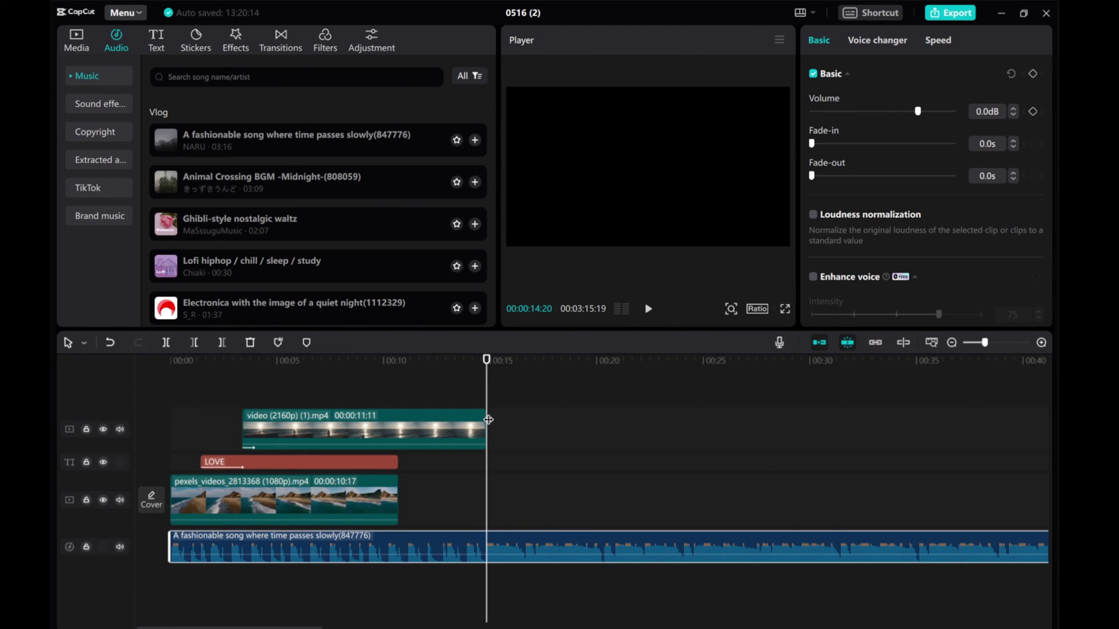
pyautogui.click(222, 344)
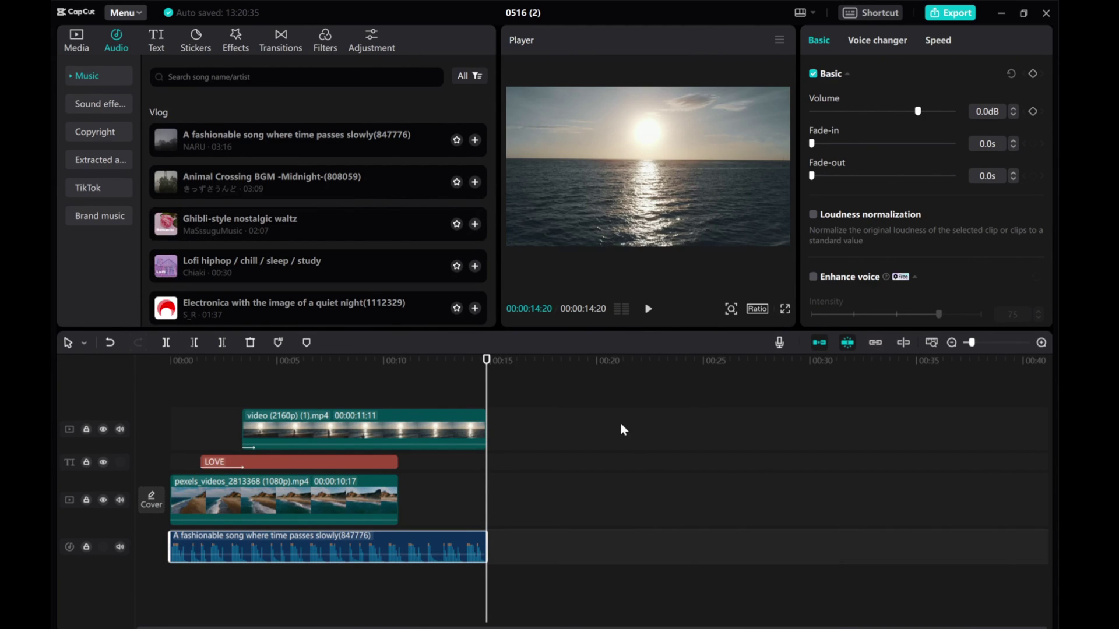